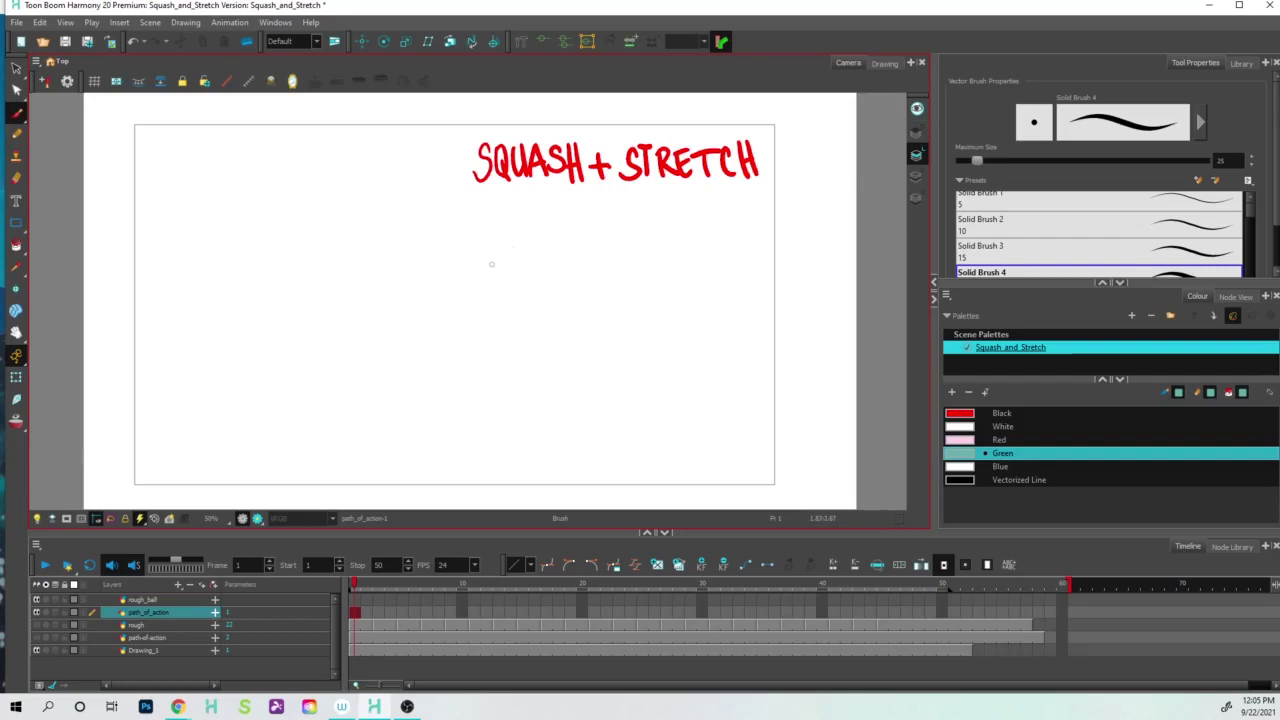
Sketch a green two-arc bounce path on the path_of_action layer, with a round ball at the peak of each arc.
mouse_move(491, 264)
left_mouse_down()
mouse_move(557, 237)
mouse_move(627, 331)
mouse_move(493, 254)
mouse_move(631, 335)
mouse_move(723, 334)
mouse_move(639, 306)
mouse_move(628, 340)
mouse_move(543, 237)
mouse_move(492, 262)
left_mouse_up()
left_click_drag(712, 300, 731, 340)
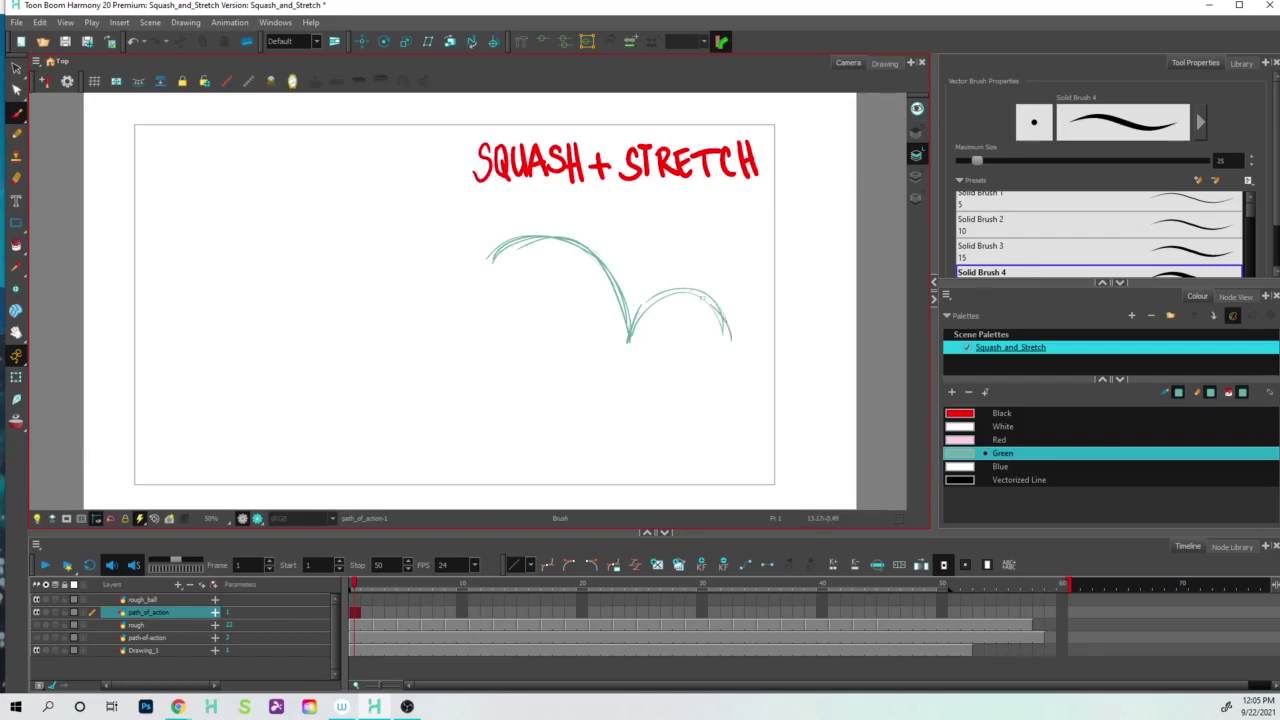
left_click_drag(545, 221, 556, 244)
mouse_move(676, 298)
left_mouse_down()
mouse_move(694, 282)
mouse_move(670, 280)
mouse_move(696, 296)
left_mouse_up()
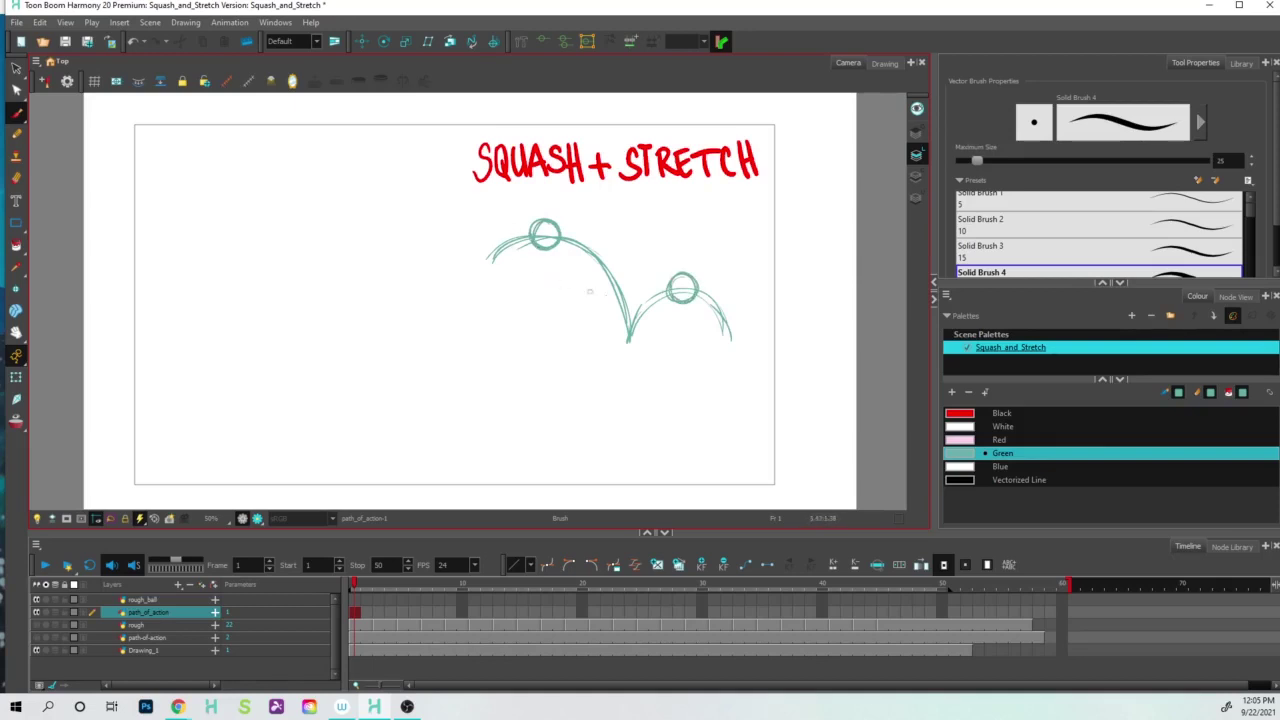
Sketch in-between balls along both arcs, stretched before and after the bounce and squashed flat at the contact point.
left_click_drag(556, 238, 530, 226)
left_click_drag(571, 254, 553, 238)
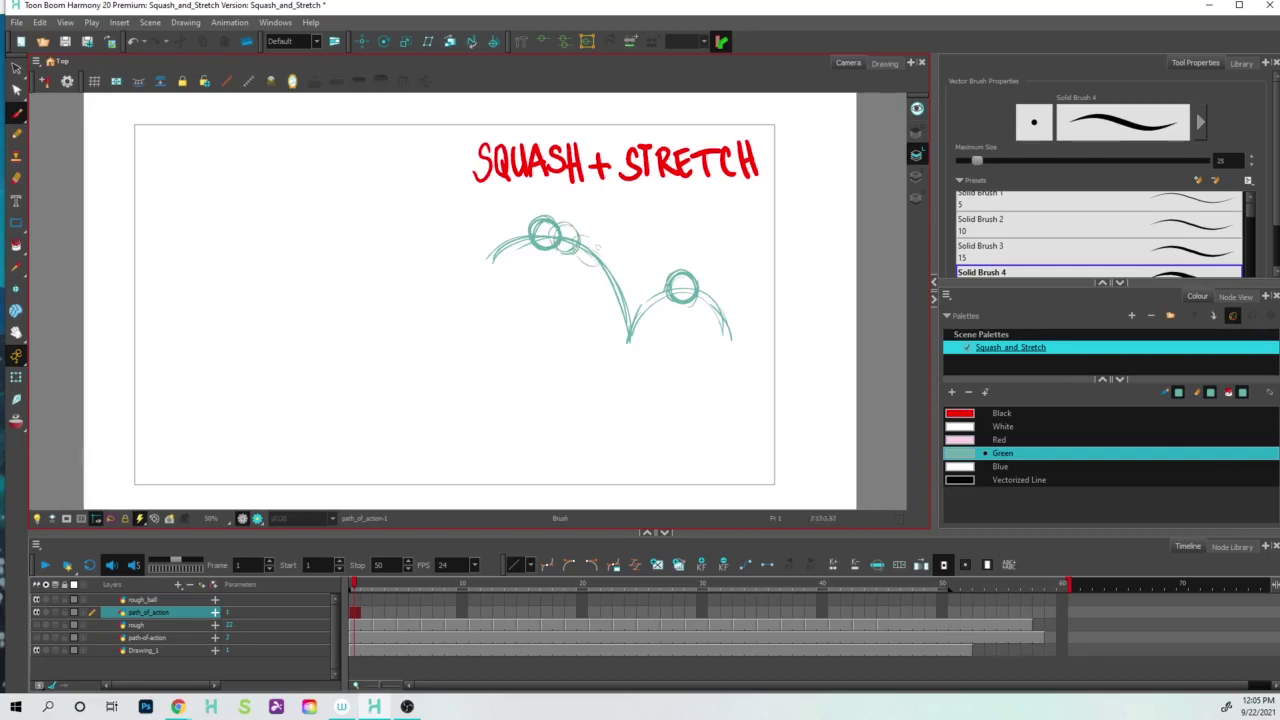
mouse_move(592, 236)
left_mouse_down()
mouse_move(604, 290)
mouse_move(602, 265)
mouse_move(617, 295)
left_mouse_up()
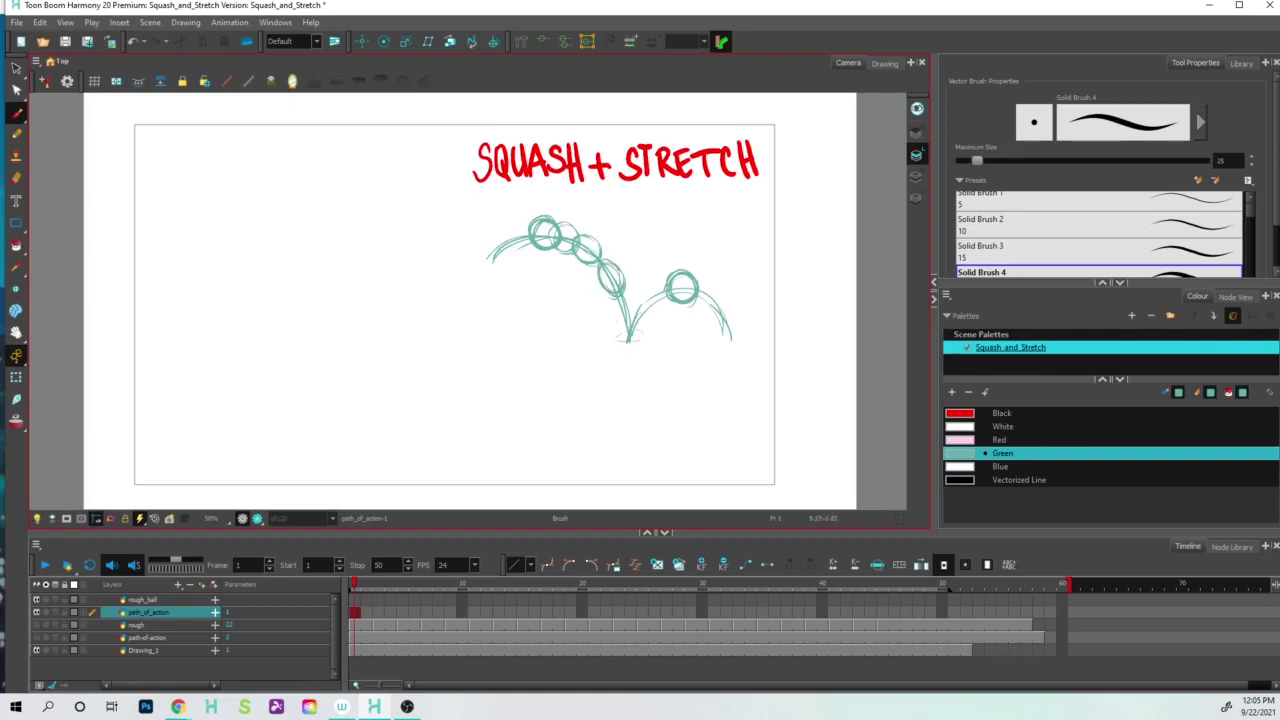
mouse_move(632, 332)
left_mouse_down()
mouse_move(612, 326)
mouse_move(630, 318)
left_mouse_up()
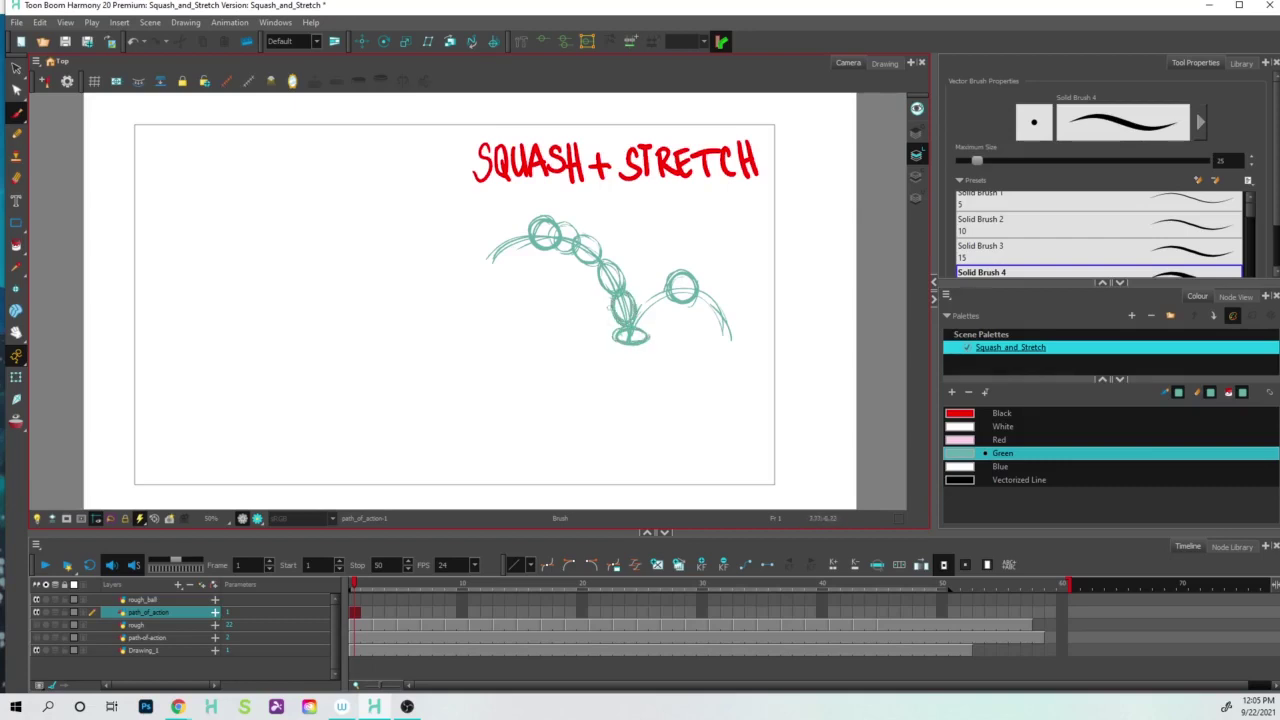
mouse_move(644, 304)
left_mouse_down()
mouse_move(622, 330)
mouse_move(642, 305)
mouse_move(632, 330)
mouse_move(649, 289)
mouse_move(663, 296)
mouse_move(643, 301)
mouse_move(649, 286)
mouse_move(680, 290)
left_mouse_up()
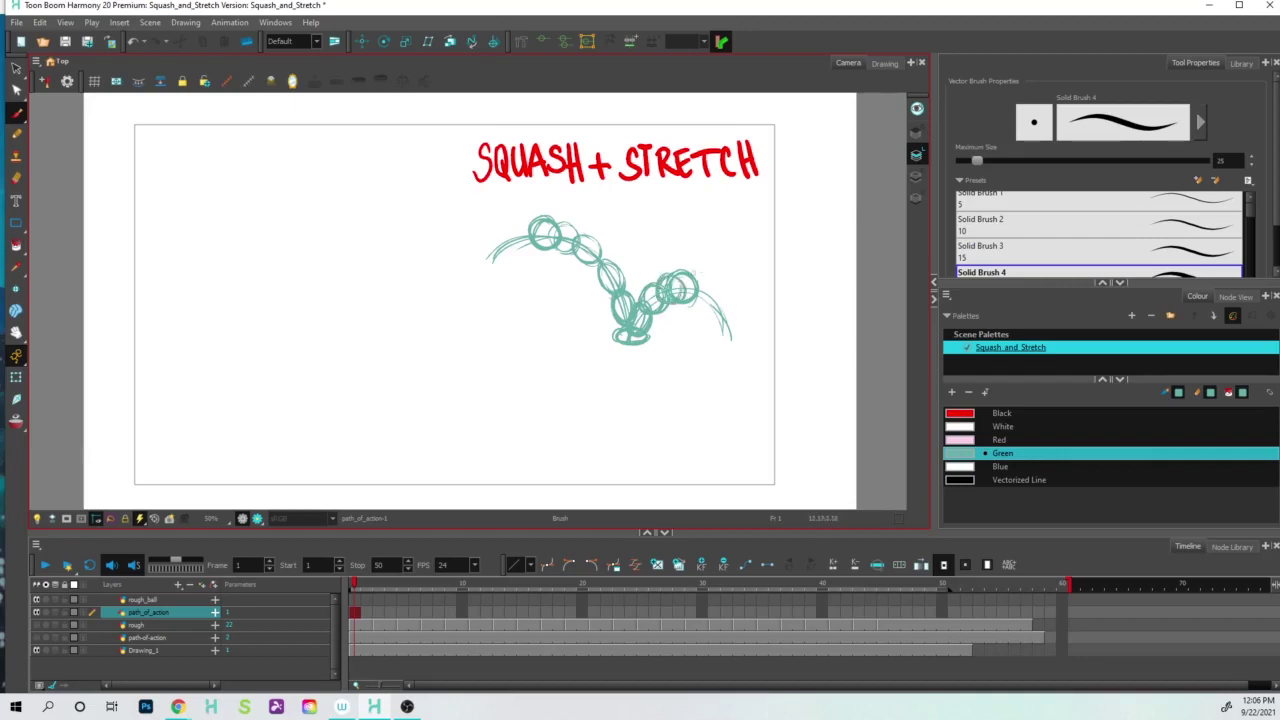
mouse_move(708, 304)
left_mouse_down()
mouse_move(694, 276)
mouse_move(712, 282)
mouse_move(716, 314)
left_mouse_up()
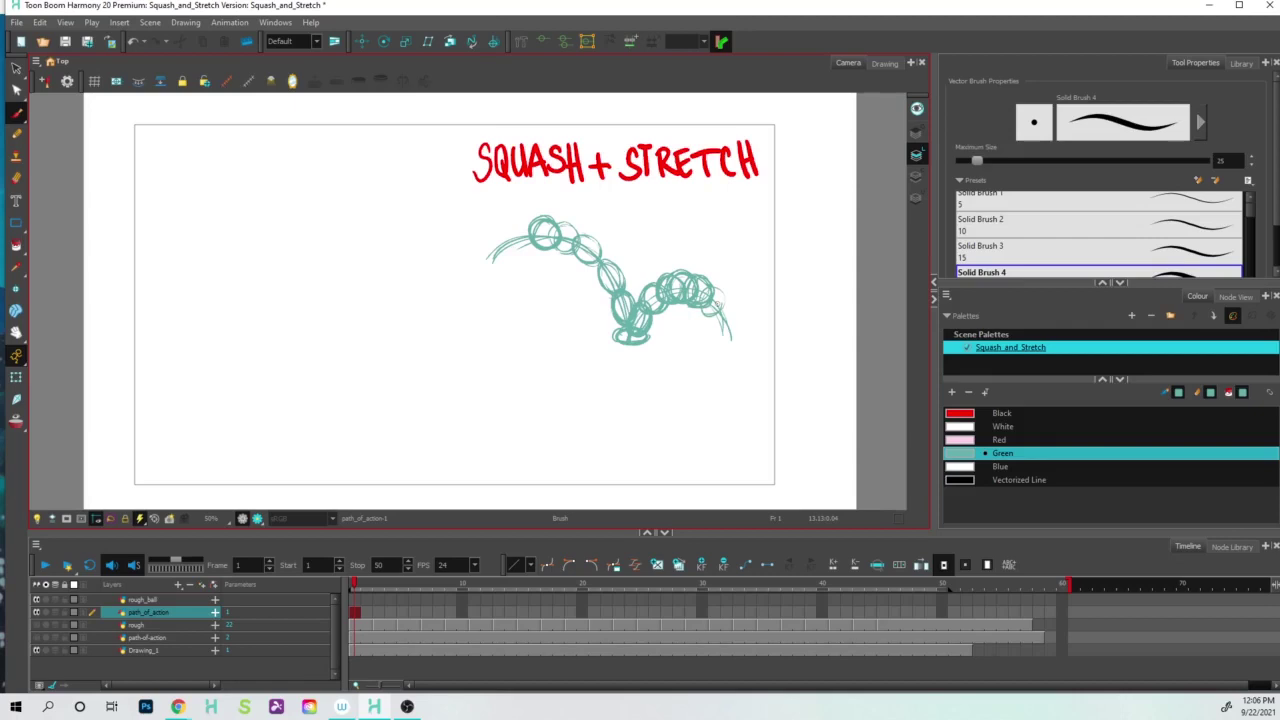
Reinforce the outlines of the stretched, squashed and rebounding balls, and complete the last ball on the small arc's descent.
scroll(655, 318, "up", 2)
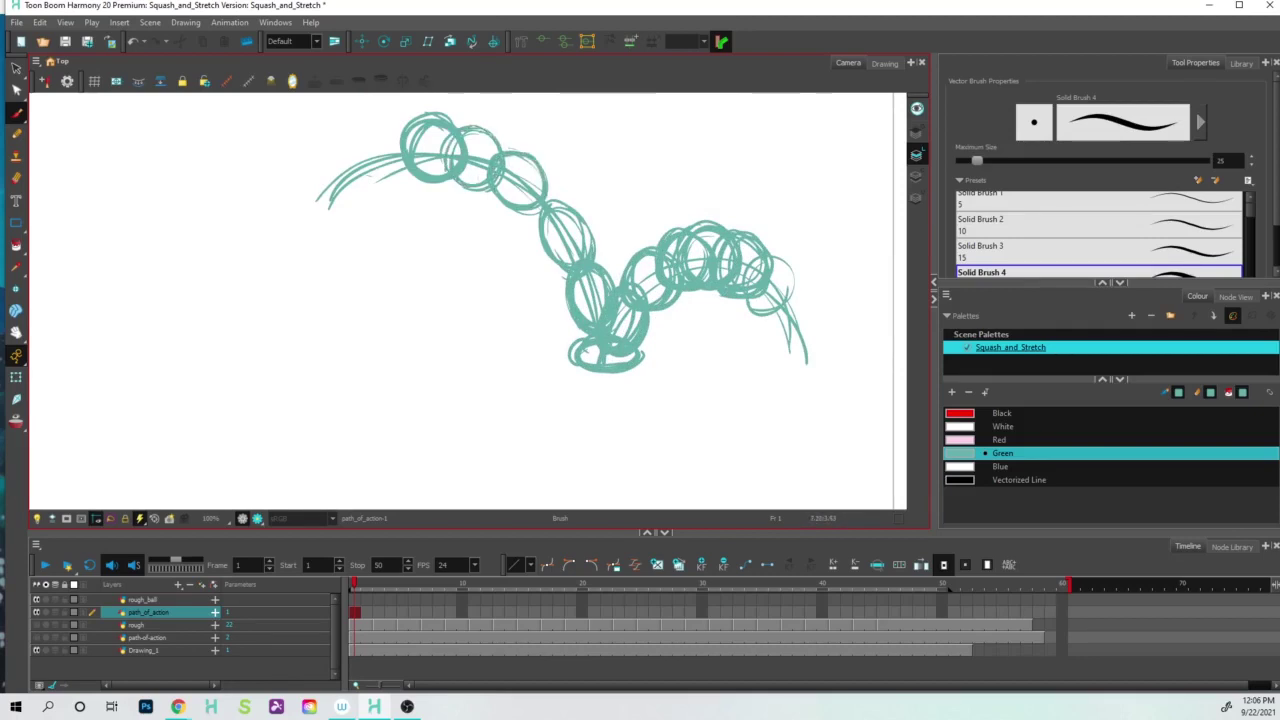
left_click_drag(546, 212, 548, 262)
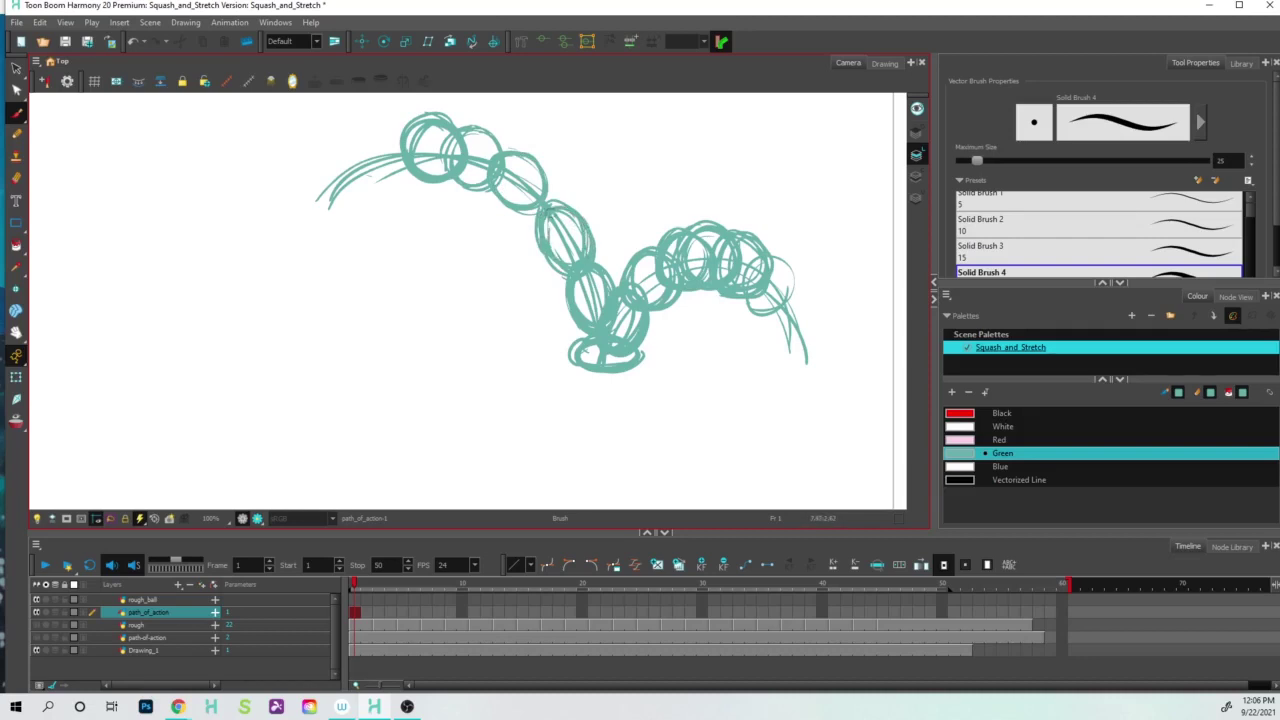
left_click_drag(548, 220, 546, 236)
left_click_drag(577, 348, 576, 362)
left_click_drag(632, 257, 666, 303)
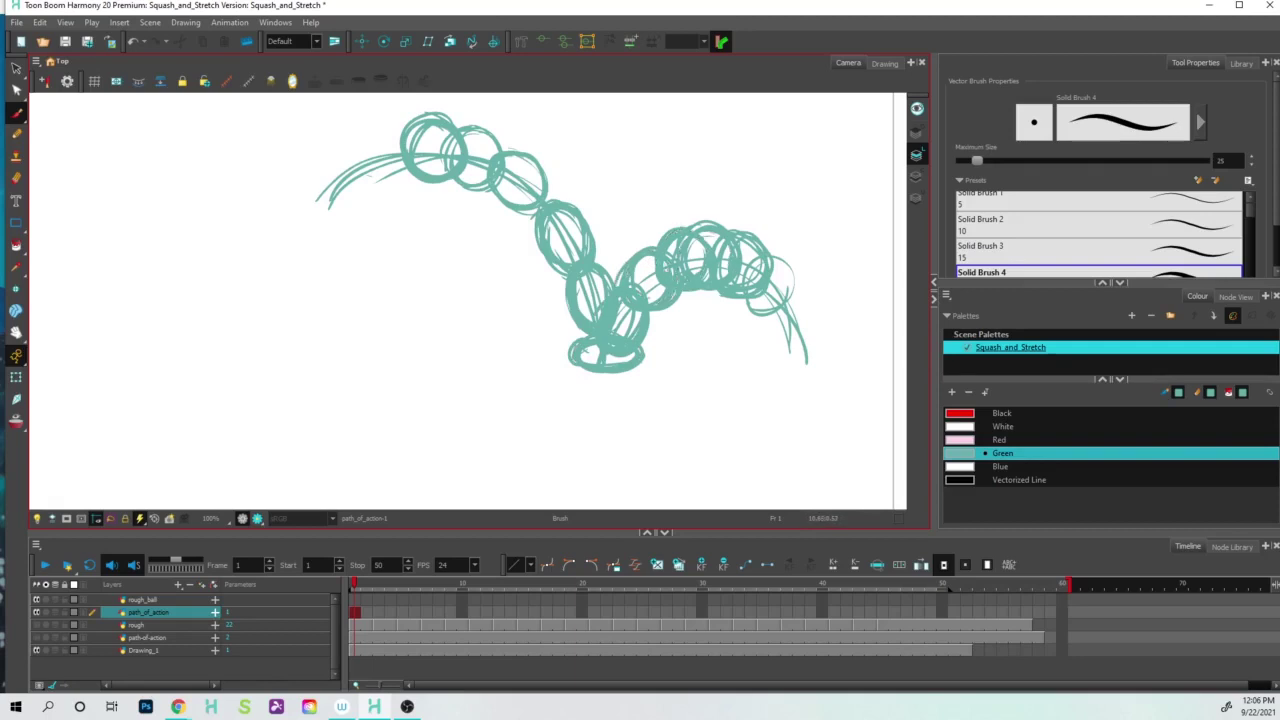
mouse_move(771, 263)
left_mouse_down()
mouse_move(778, 308)
mouse_move(774, 258)
left_mouse_up()
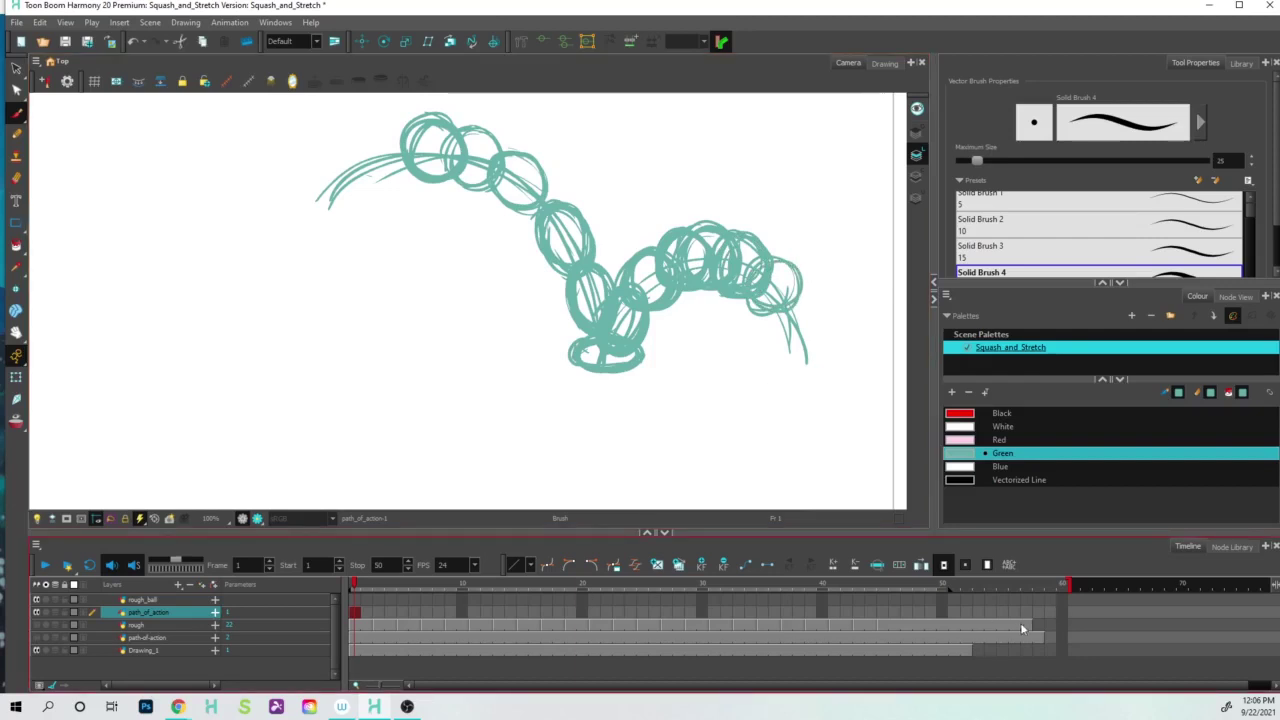
Extend the path_of_action drawing's exposure to frame 58.
left_click(1040, 612)
key("F5")
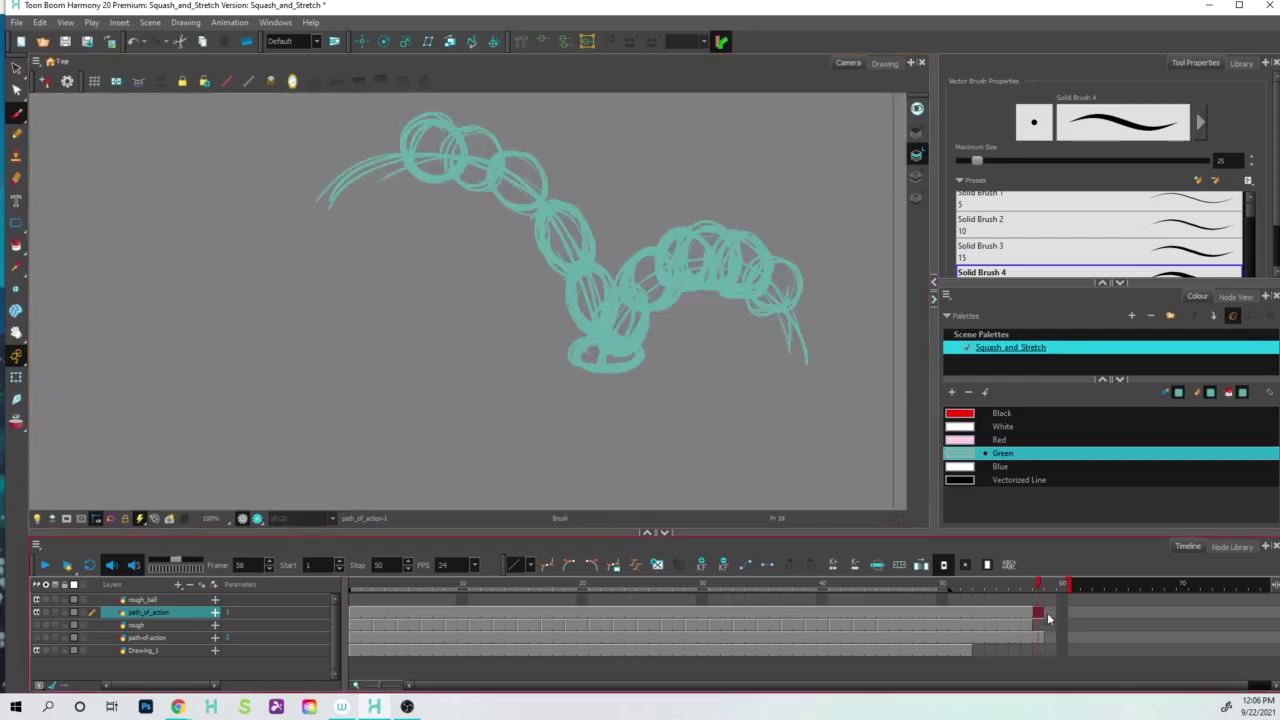
Trace the ball at the large arc's peak on frame 1 of the rough_ball layer, using the red swatch named Black.
left_click(360, 600)
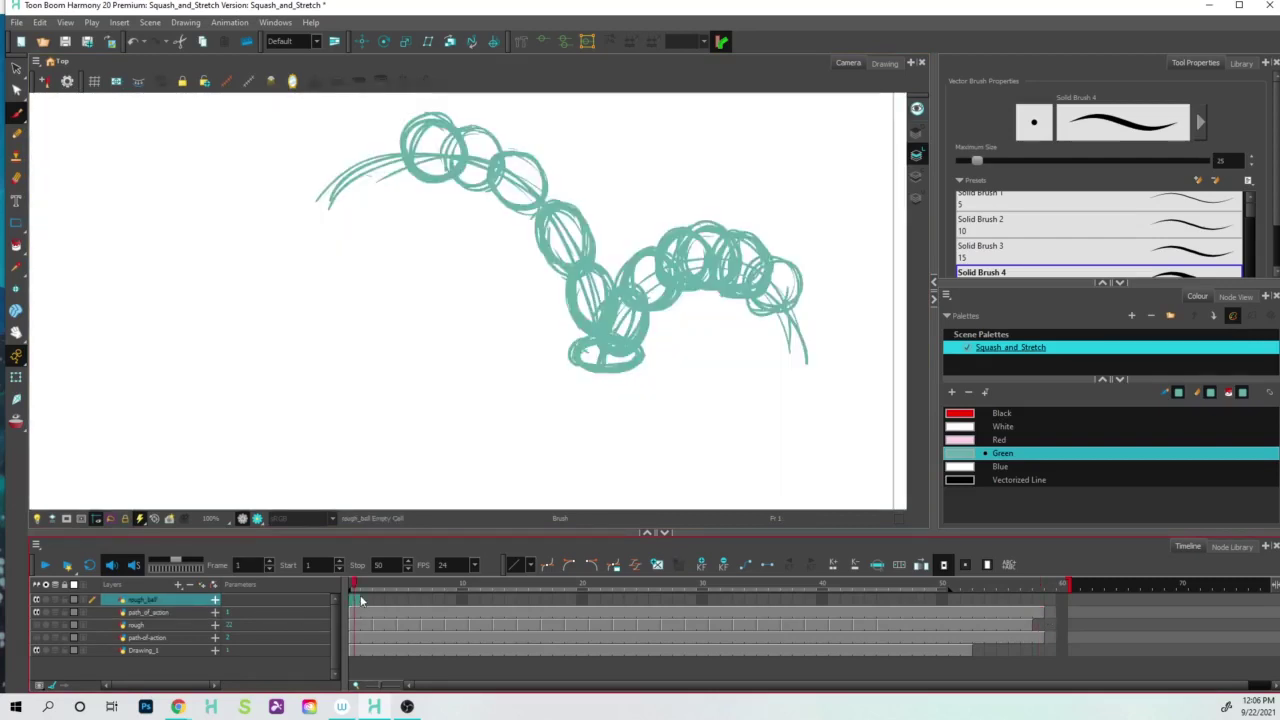
left_click(955, 416)
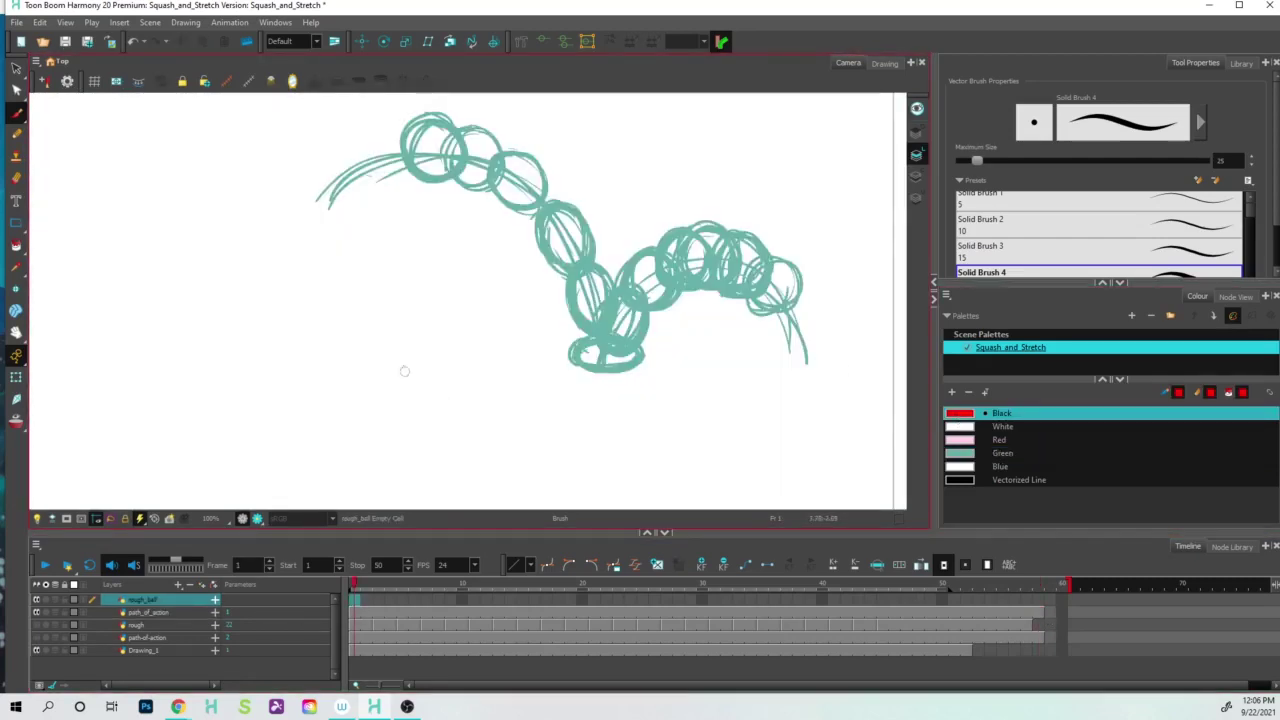
mouse_move(445, 176)
left_mouse_down()
mouse_move(415, 122)
mouse_move(404, 143)
mouse_move(448, 126)
mouse_move(402, 165)
left_mouse_up()
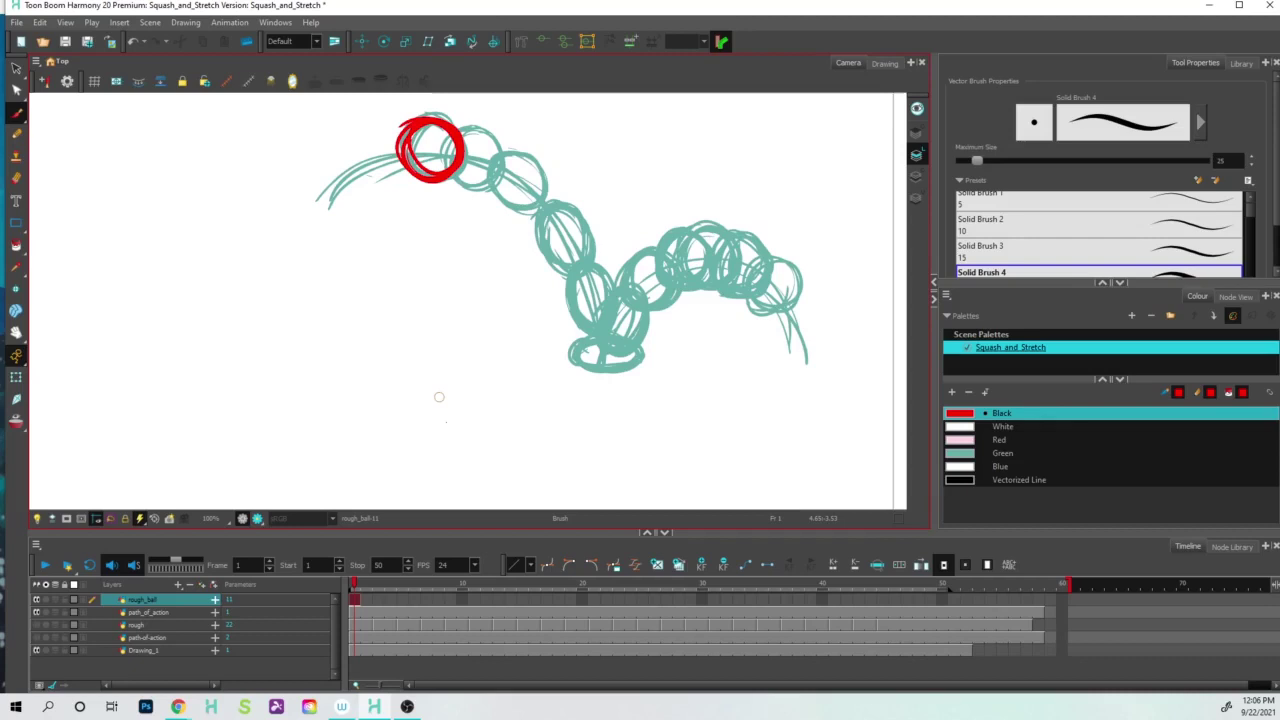
Turn on onion skin and trace the second ball of the large arc in red on frame 3.
key("period")
key("period")
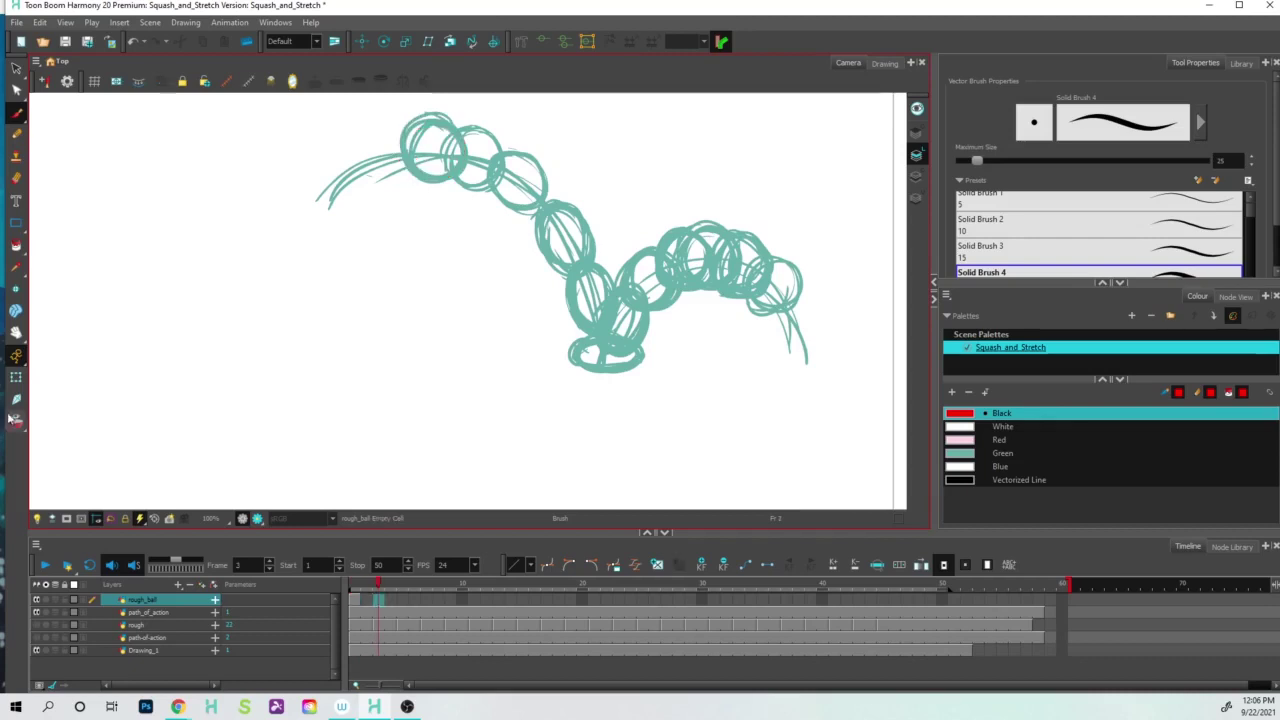
left_click(16, 422)
mouse_move(489, 136)
left_mouse_down()
mouse_move(484, 185)
mouse_move(500, 146)
left_mouse_up()
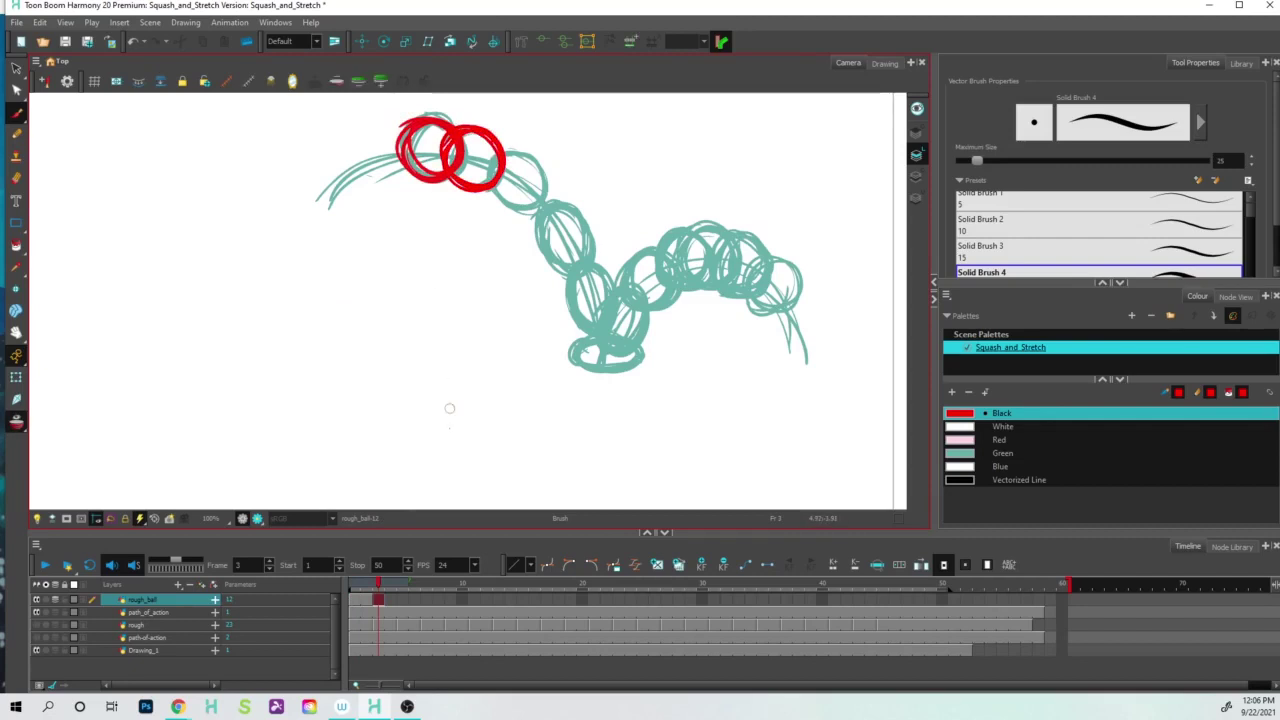
Trace the third ball on frame 5 and the slightly stretched fourth ball on frame 7.
key("period")
key("period")
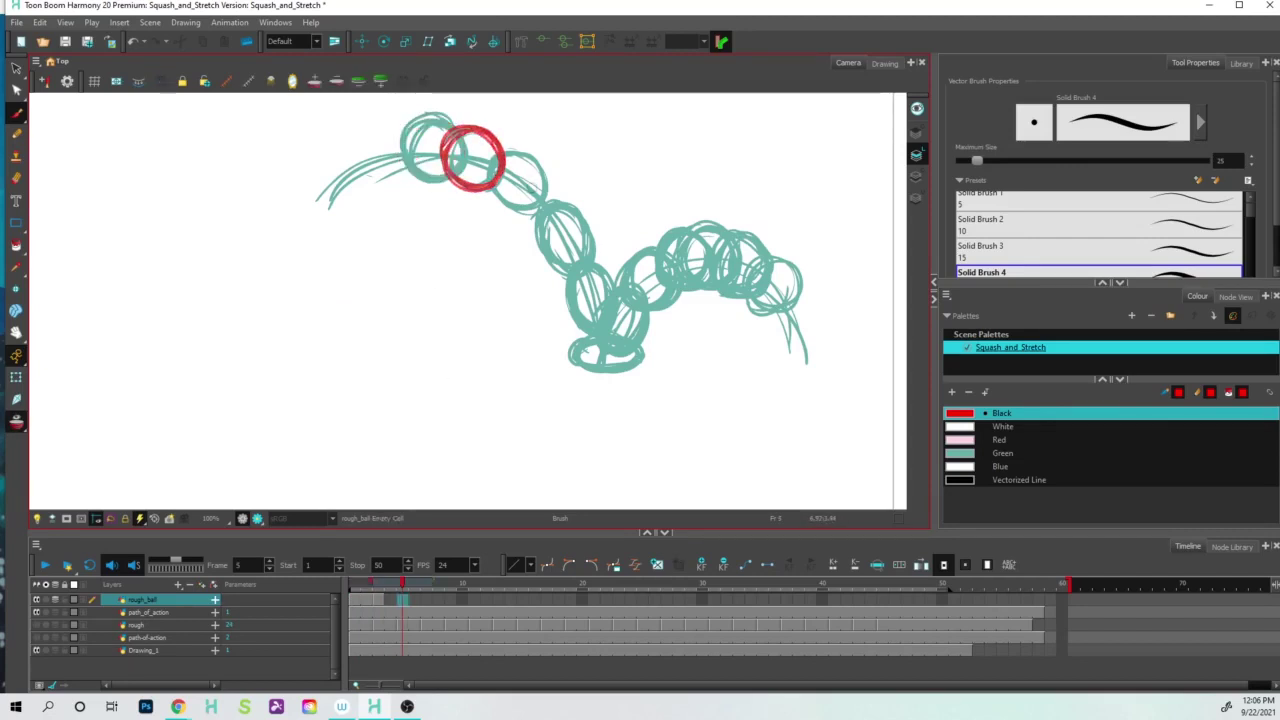
mouse_move(522, 156)
left_mouse_down()
mouse_move(495, 172)
mouse_move(540, 200)
mouse_move(507, 154)
left_mouse_up()
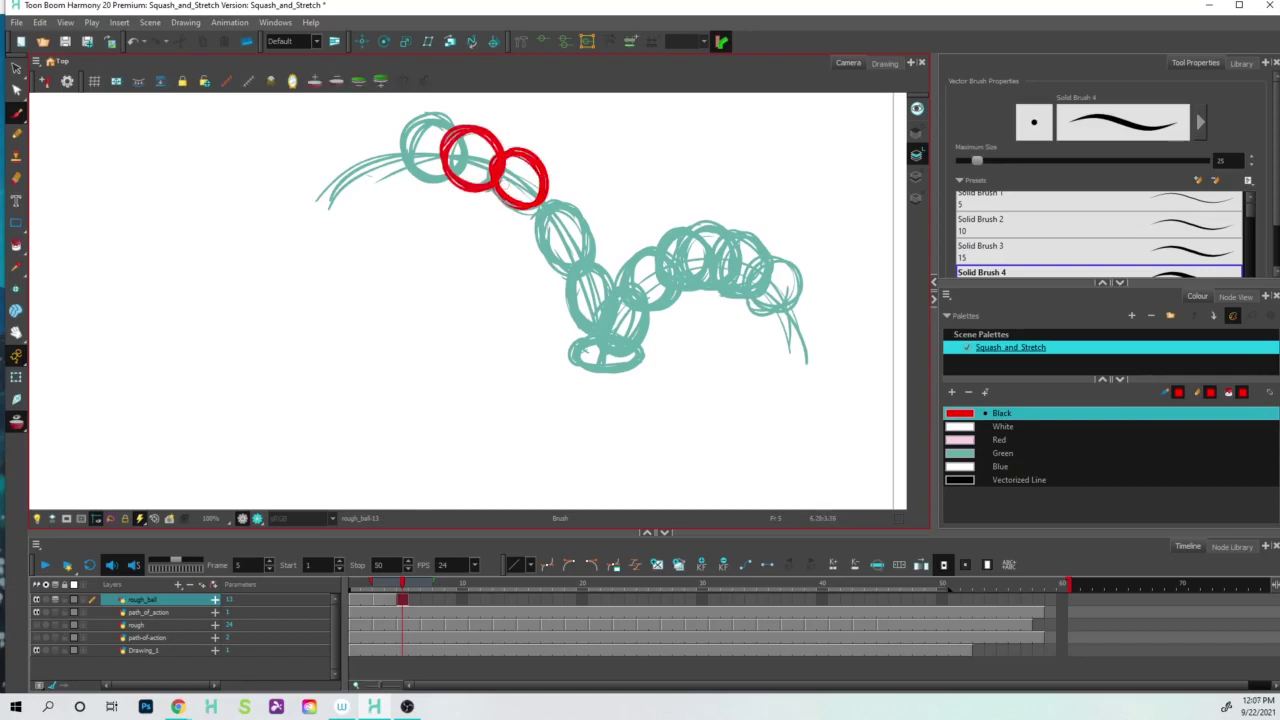
key("period")
key("period")
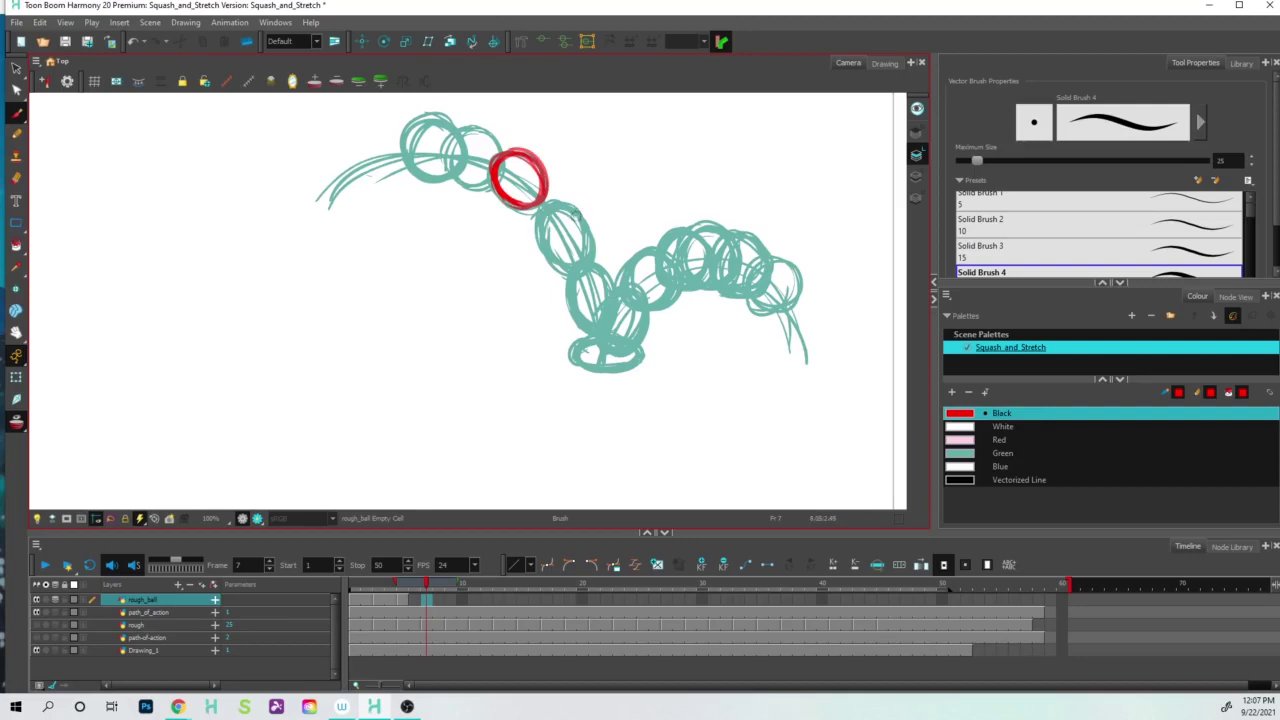
mouse_move(566, 208)
left_mouse_down()
mouse_move(590, 264)
mouse_move(567, 266)
mouse_move(543, 240)
mouse_move(562, 210)
left_mouse_up()
mouse_move(587, 256)
left_mouse_down()
mouse_move(568, 266)
mouse_move(542, 242)
mouse_move(546, 208)
mouse_move(588, 231)
left_mouse_up()
mouse_move(558, 204)
left_mouse_down()
mouse_move(540, 236)
mouse_move(584, 262)
mouse_move(586, 218)
mouse_move(539, 248)
left_mouse_up()
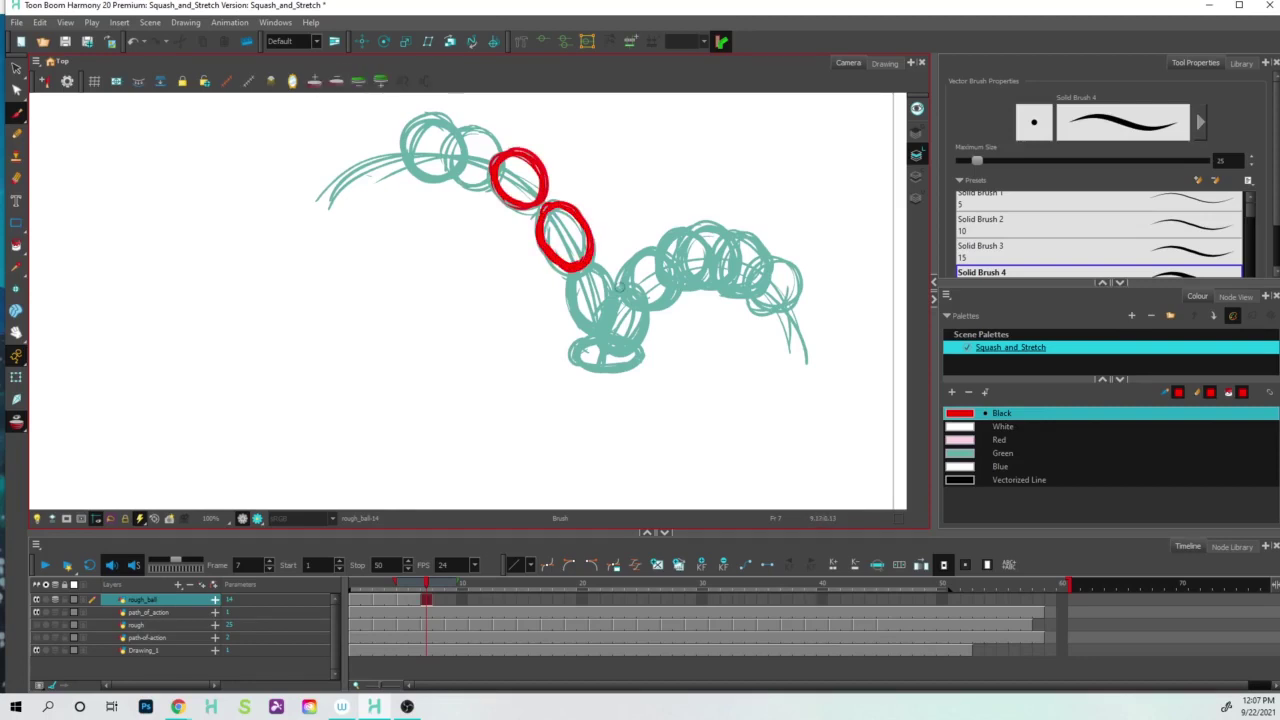
Trace the stretched ball just above the bounce on frame 9 and the flattened squash ball on frame 11.
key("period")
key("period")
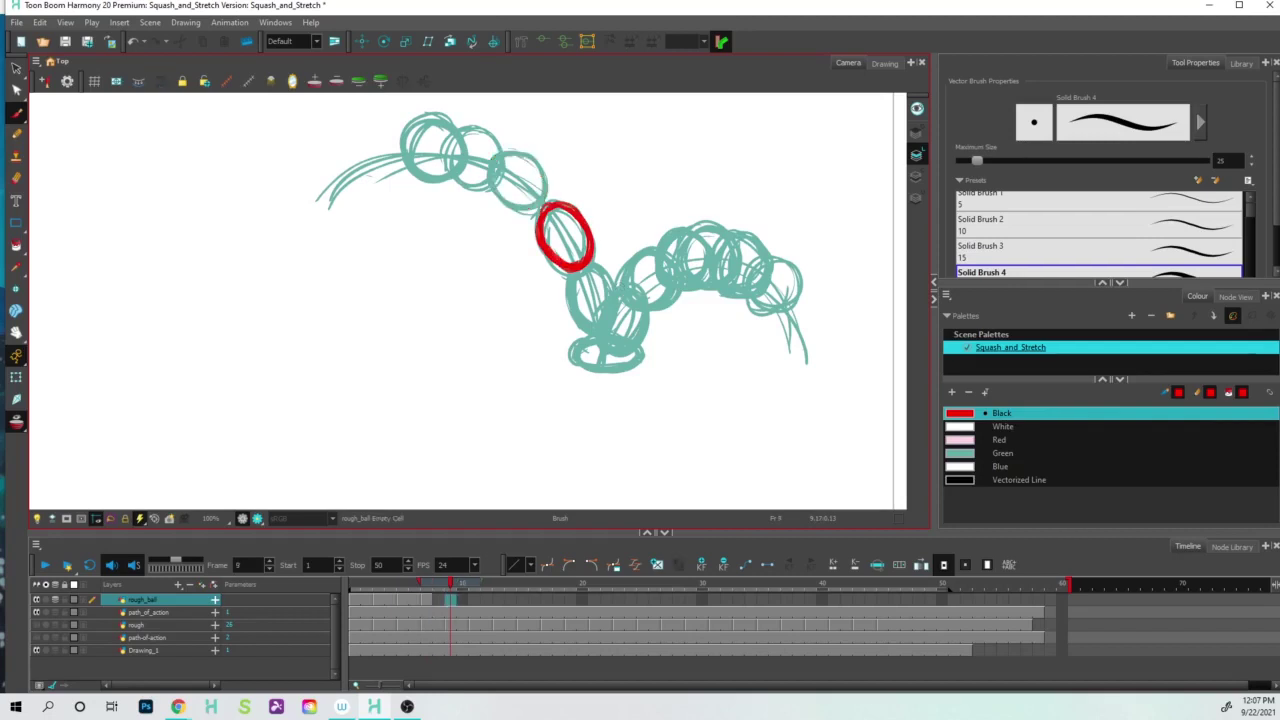
mouse_move(600, 272)
left_mouse_down()
mouse_move(608, 323)
mouse_move(586, 332)
mouse_move(572, 274)
mouse_move(589, 345)
mouse_move(572, 300)
mouse_move(592, 332)
mouse_move(610, 280)
left_mouse_up()
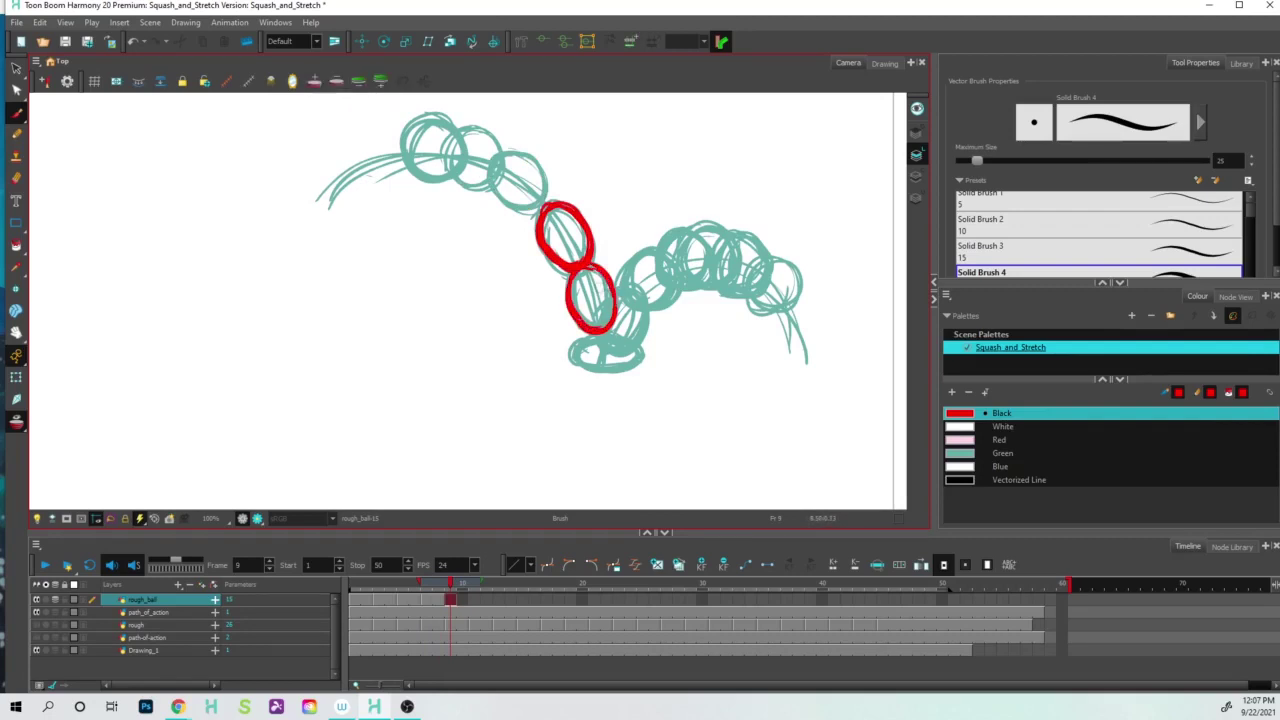
key("period")
key("period")
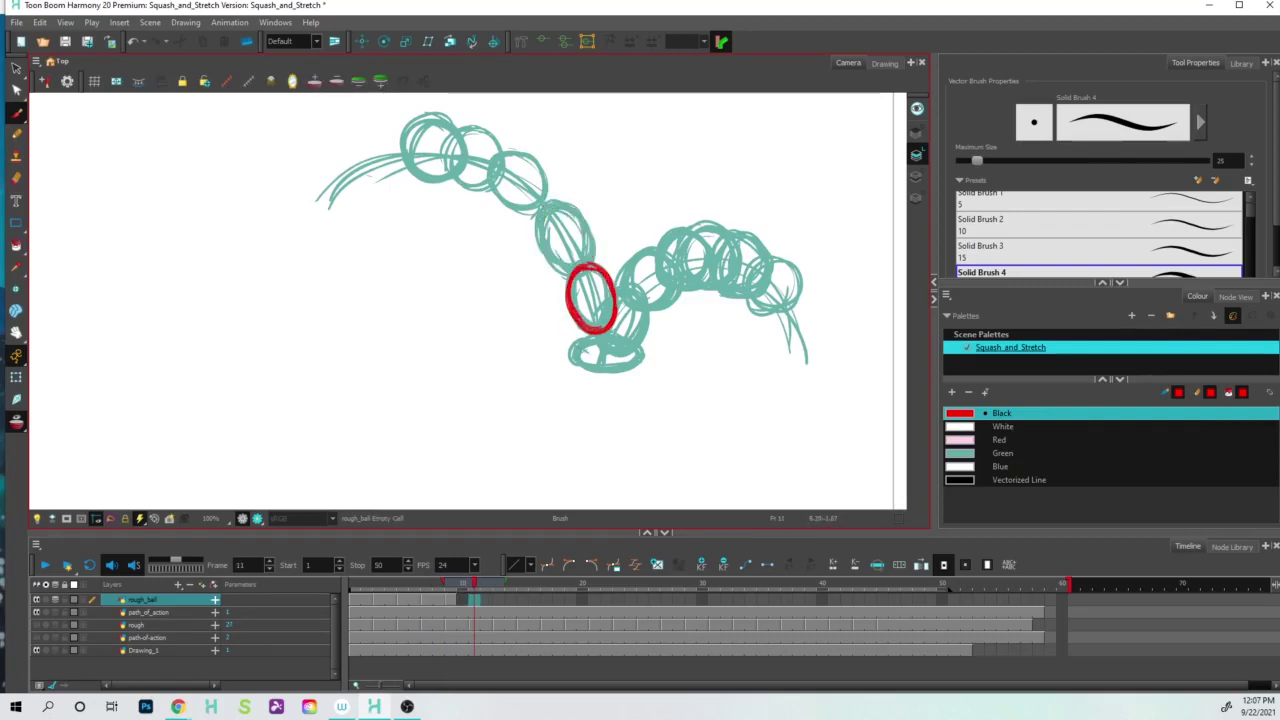
mouse_move(574, 347)
left_mouse_down()
mouse_move(612, 370)
mouse_move(646, 357)
mouse_move(620, 335)
mouse_move(608, 371)
mouse_move(646, 352)
left_mouse_up()
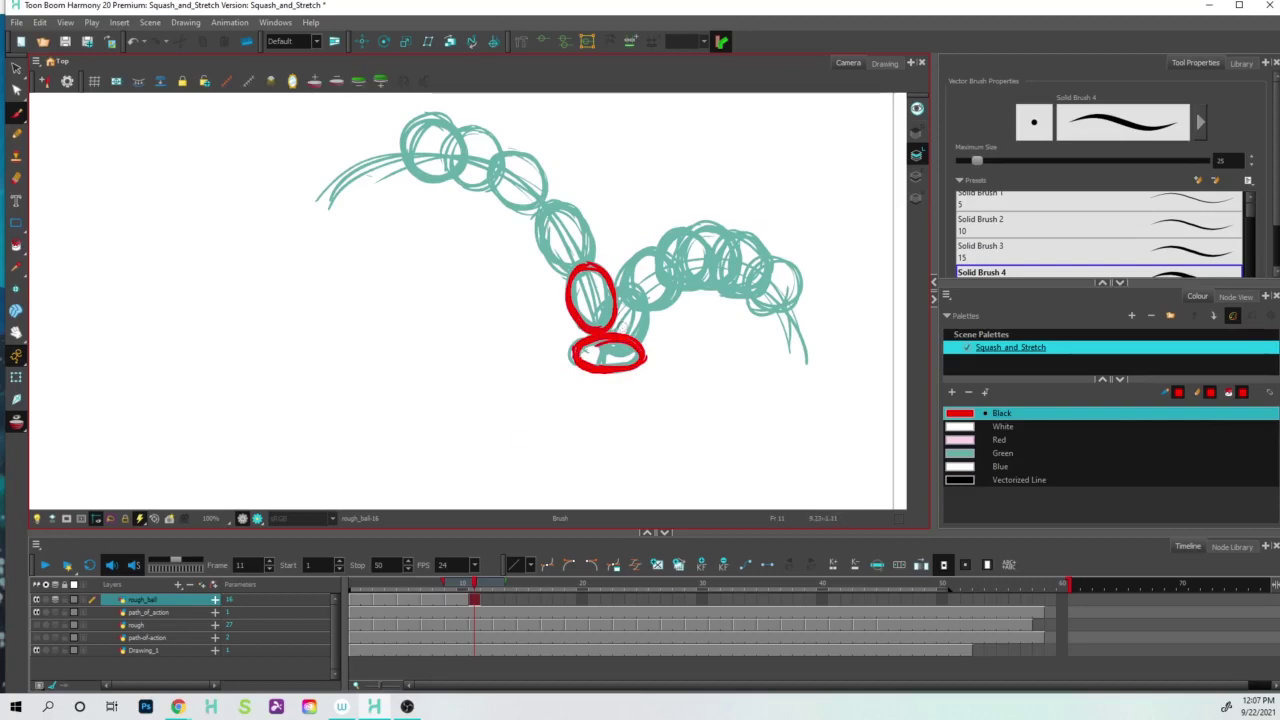
Trace the stretched rebounding ball on frame 13 and the next rising ball on frame 15.
key("period")
key("period")
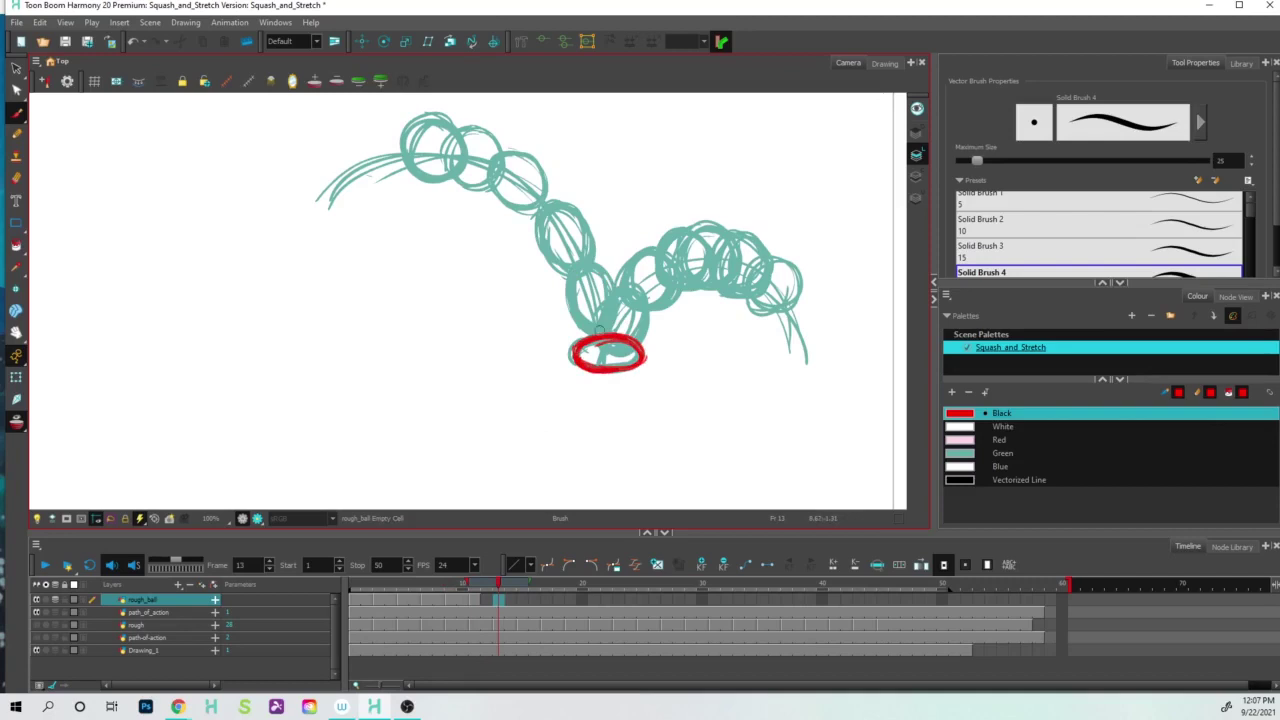
mouse_move(624, 288)
left_mouse_down()
mouse_move(646, 316)
mouse_move(620, 352)
mouse_move(614, 308)
mouse_move(600, 318)
mouse_move(626, 300)
mouse_move(606, 348)
mouse_move(622, 350)
left_mouse_up()
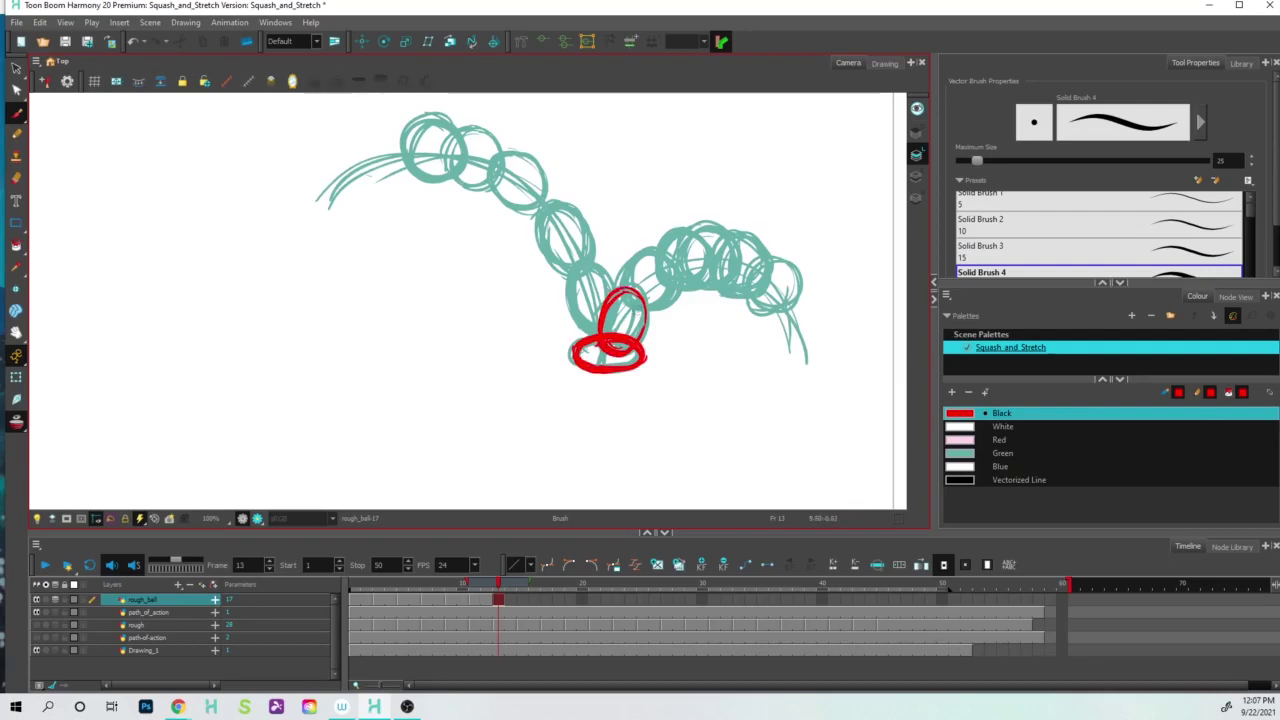
key("period")
key("period")
mouse_move(664, 256)
left_mouse_down()
mouse_move(674, 296)
mouse_move(638, 310)
mouse_move(632, 262)
mouse_move(643, 304)
mouse_move(669, 295)
mouse_move(627, 289)
mouse_move(654, 252)
mouse_move(626, 266)
mouse_move(628, 300)
mouse_move(666, 296)
mouse_move(672, 260)
left_mouse_up()
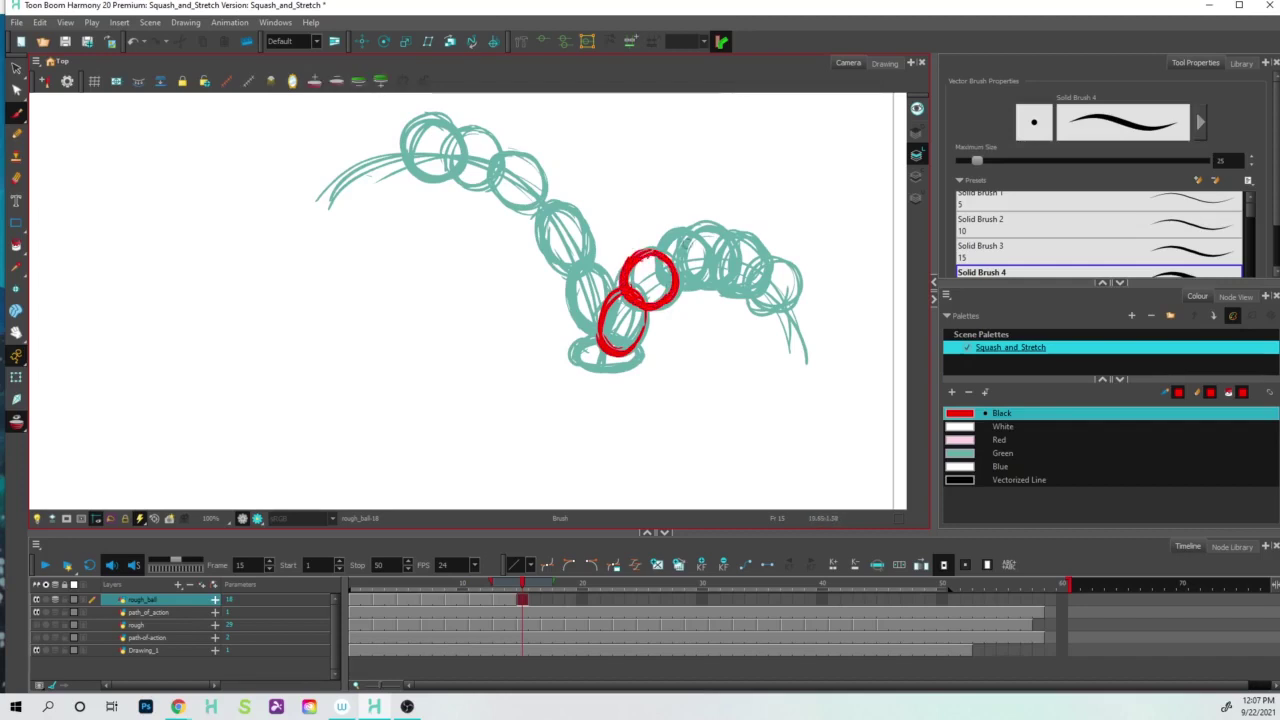
Trace the ball just before the small arc's peak on frame 17 and advance to frame 19.
key("period")
key("period")
mouse_move(696, 236)
left_mouse_down()
mouse_move(702, 278)
mouse_move(664, 250)
mouse_move(690, 285)
mouse_move(704, 274)
mouse_move(660, 264)
mouse_move(682, 234)
mouse_move(659, 252)
mouse_move(669, 280)
mouse_move(705, 229)
left_mouse_up()
key("period")
key("period")
mouse_move(712, 281)
left_mouse_down()
mouse_move(736, 250)
mouse_move(706, 226)
mouse_move(726, 230)
left_mouse_up()
scroll(708, 250, "up", 10)
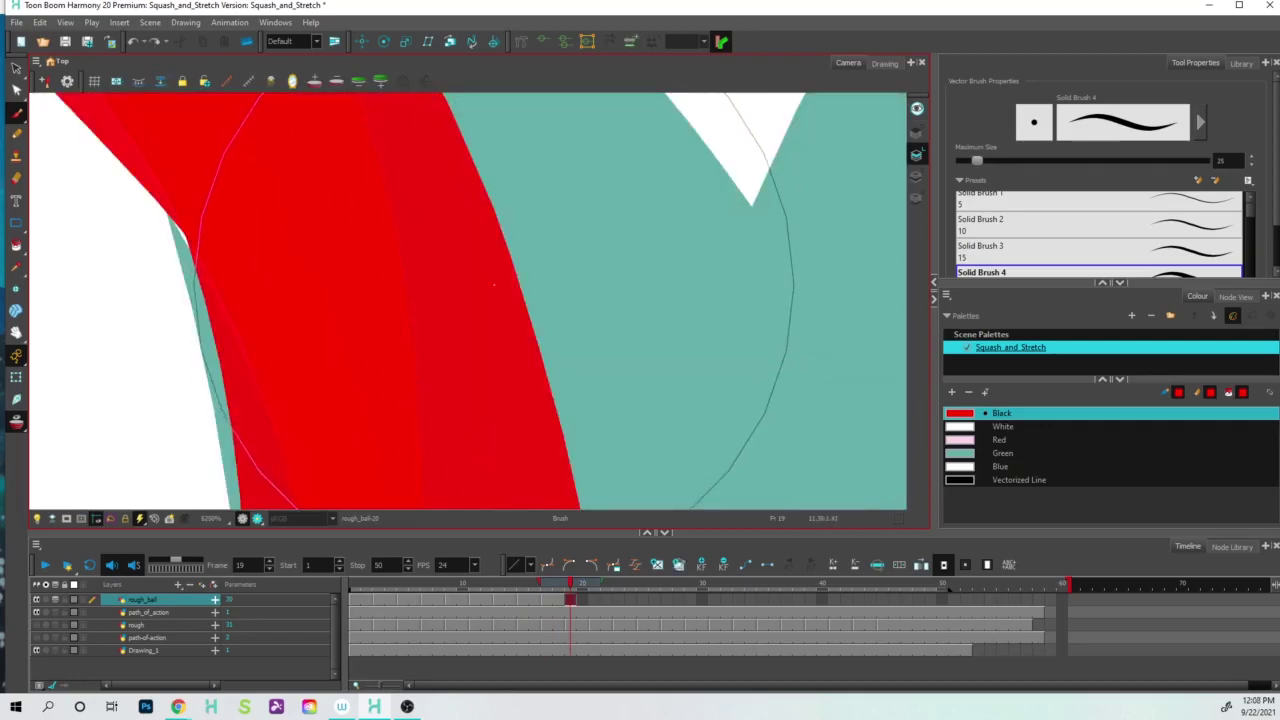
scroll(493, 285, "down", 10)
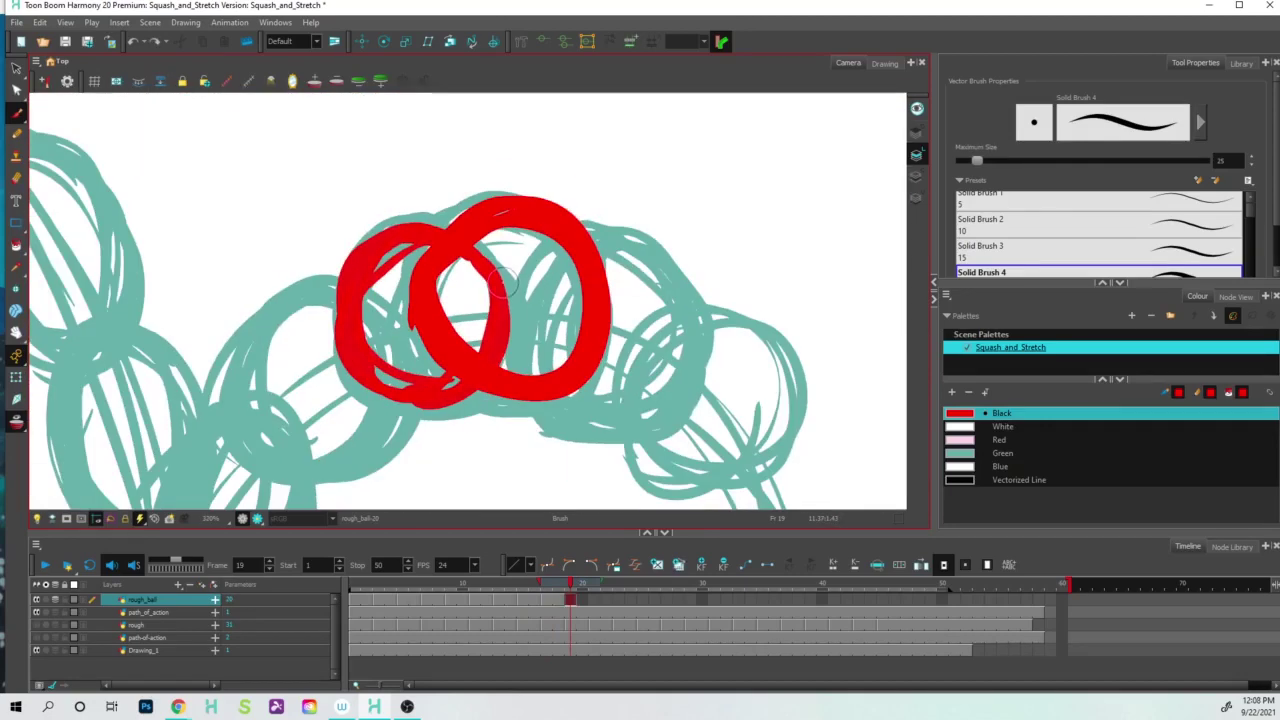
key("ctrl+z")
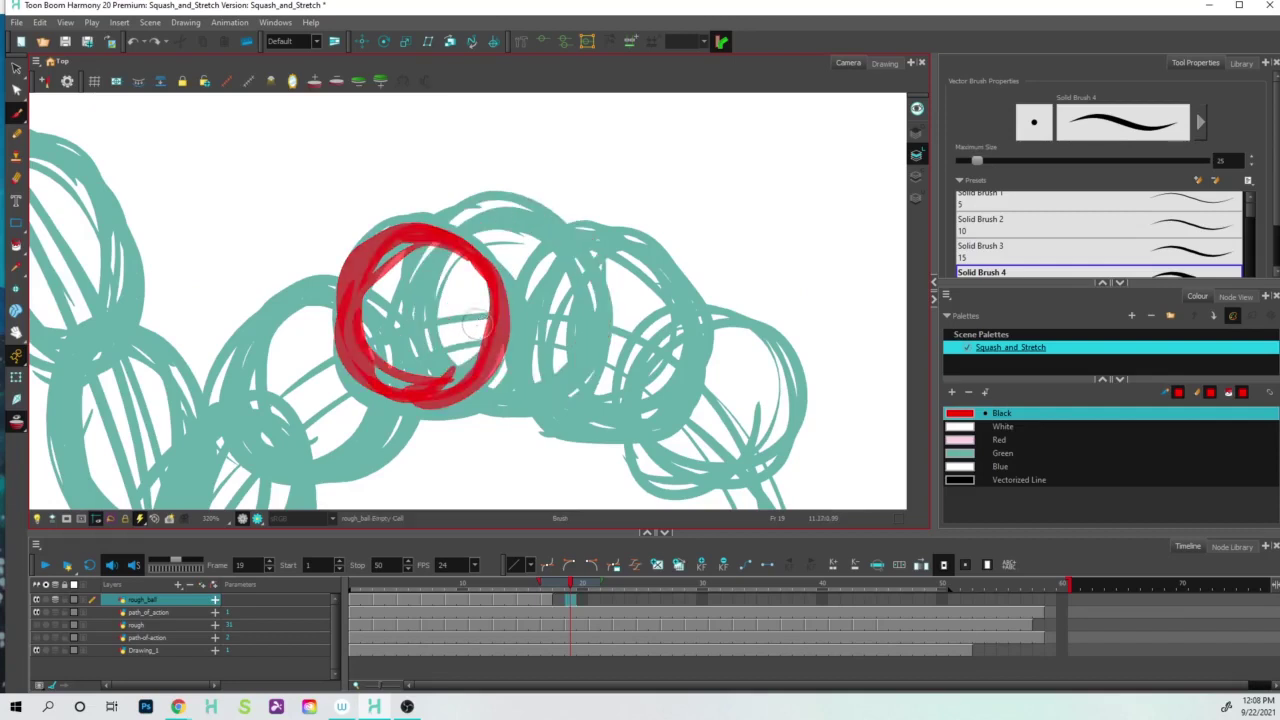
Trace the round ball at the small arc's peak in red on frame 19.
mouse_move(510, 217)
left_mouse_down()
mouse_move(589, 280)
mouse_move(582, 347)
mouse_move(500, 390)
left_mouse_up()
mouse_move(460, 230)
left_mouse_down()
mouse_move(455, 378)
mouse_move(515, 398)
mouse_move(580, 388)
mouse_move(590, 370)
left_mouse_up()
left_click_drag(440, 264, 570, 262)
left_click_drag(466, 232, 536, 218)
left_click_drag(486, 393, 515, 397)
Trace the first ball descending from the small arc's peak in red on frame 21.
key("period")
key("period")
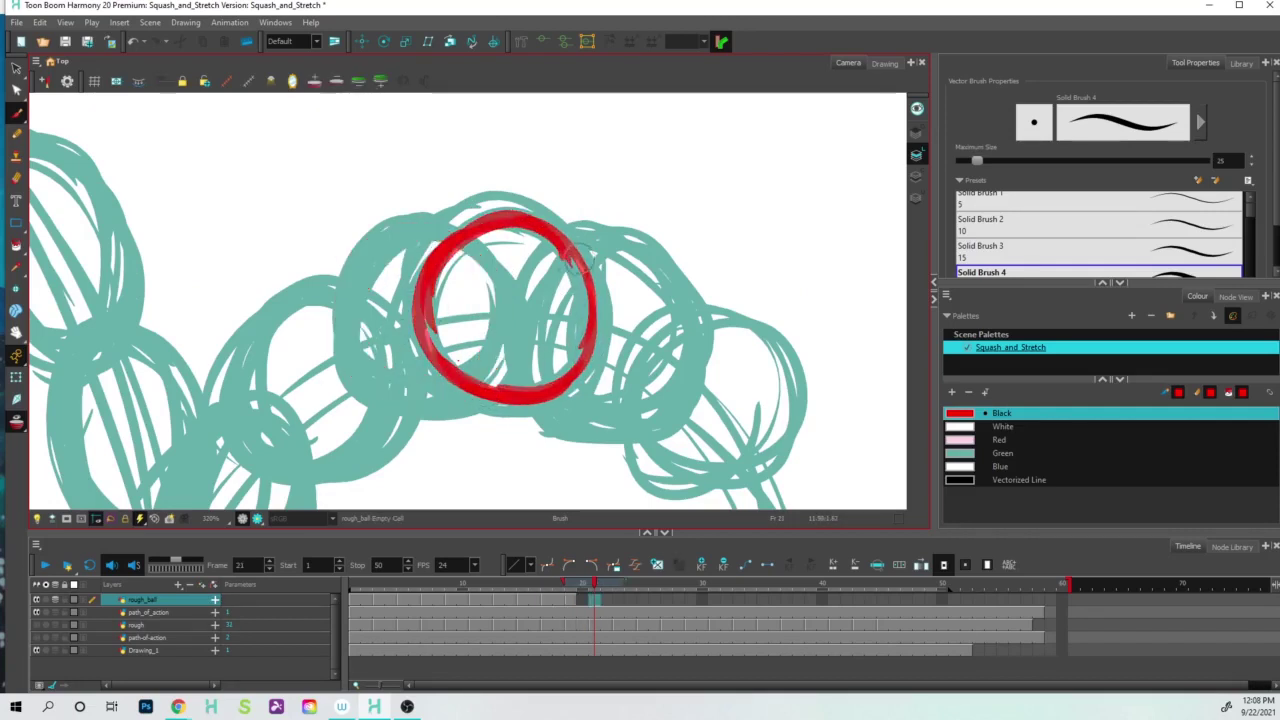
mouse_move(572, 257)
left_mouse_down()
mouse_move(686, 349)
mouse_move(528, 367)
mouse_move(592, 422)
mouse_move(650, 424)
left_mouse_up()
mouse_move(686, 322)
left_mouse_down()
mouse_move(662, 411)
mouse_move(572, 422)
left_mouse_up()
left_click_drag(530, 304, 602, 412)
mouse_move(588, 264)
left_mouse_down()
mouse_move(528, 364)
mouse_move(582, 422)
left_mouse_up()
mouse_move(682, 369)
left_mouse_down()
mouse_move(643, 268)
mouse_move(595, 261)
left_mouse_up()
Trace the last ball of the small arc on frame 23 and extend its exposure to frame 24.
key("period")
key("period")
mouse_move(666, 355)
left_mouse_down()
mouse_move(719, 321)
mouse_move(648, 430)
mouse_move(718, 321)
mouse_move(803, 402)
mouse_move(715, 472)
left_mouse_up()
left_click_drag(780, 335, 645, 355)
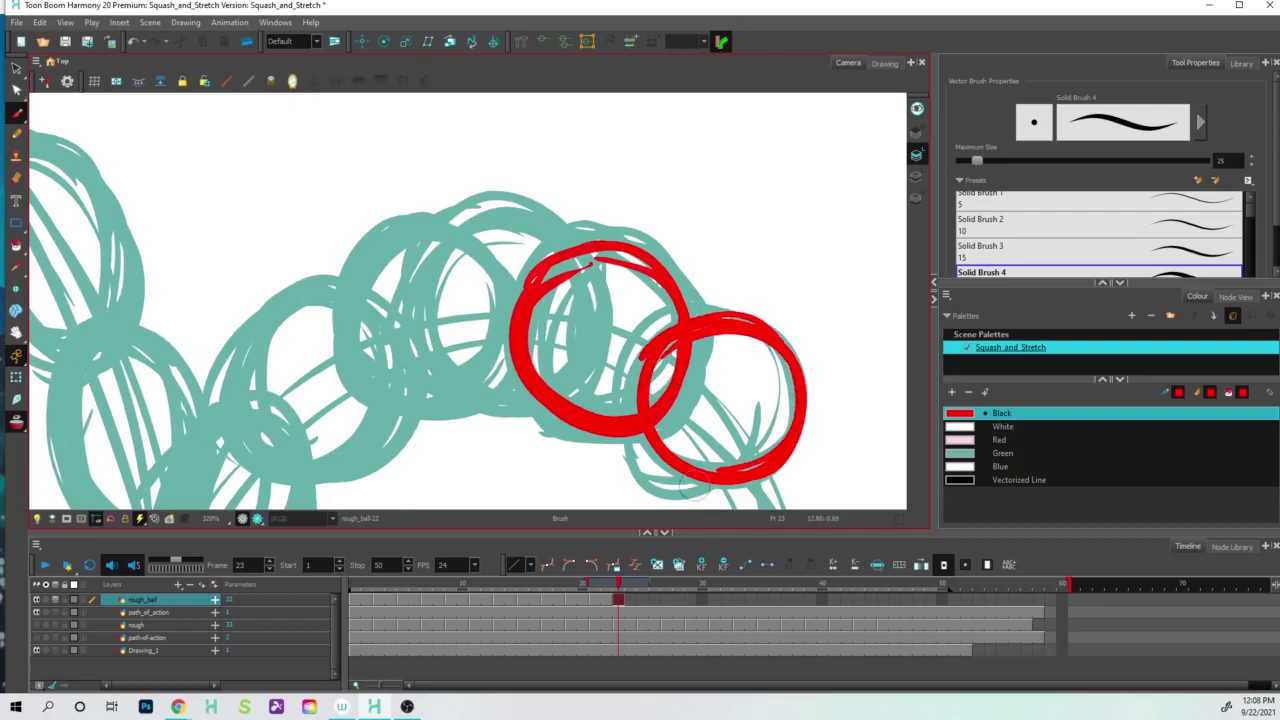
left_click(631, 601)
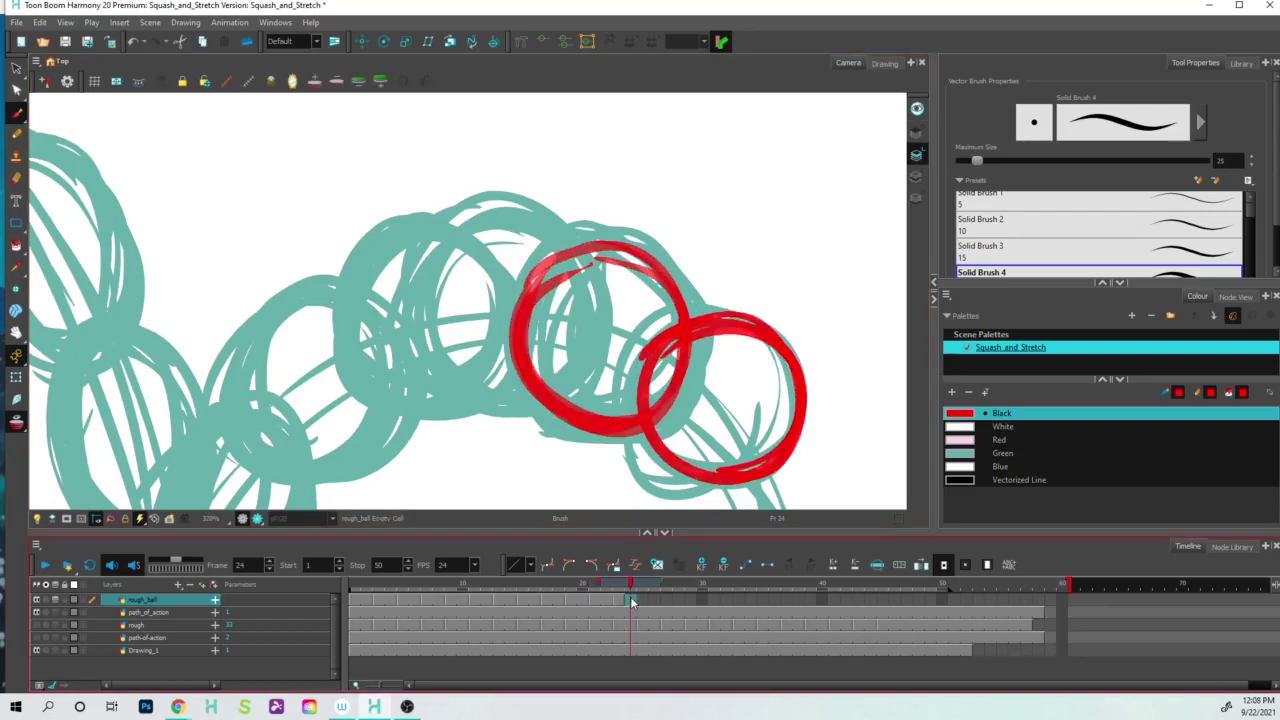
scroll(589, 120, "down", 5)
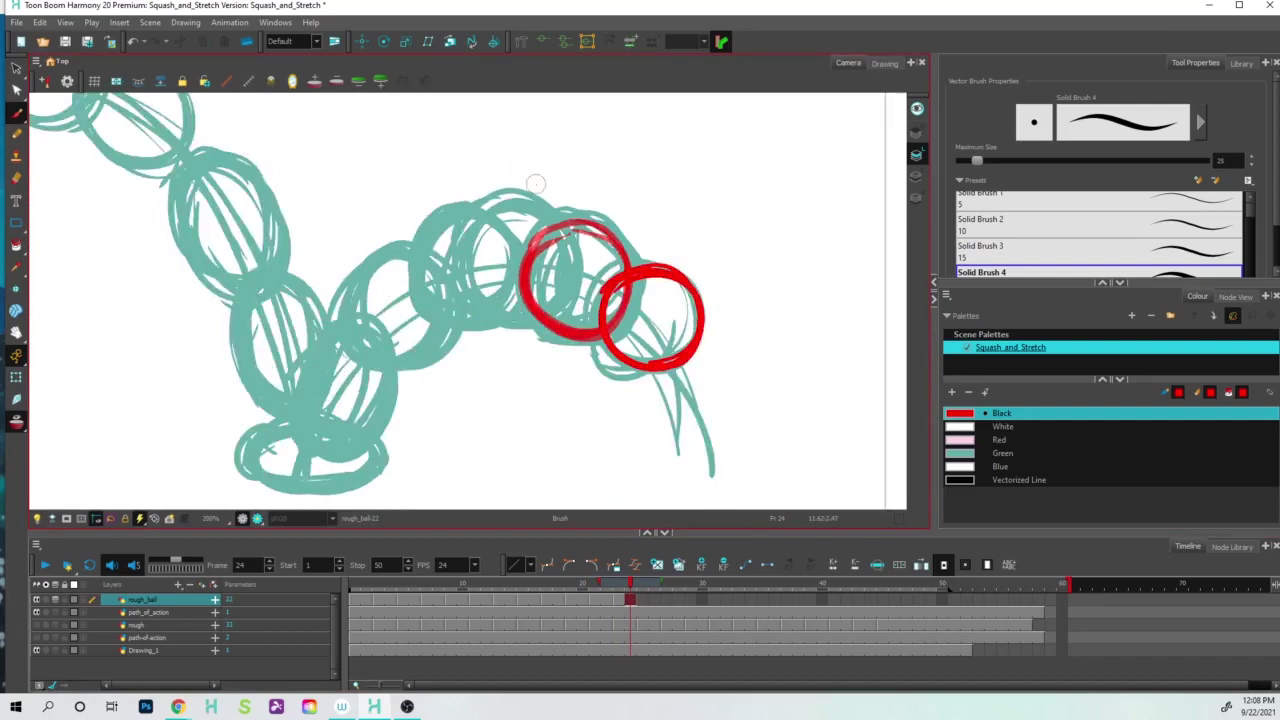
Turn off onion skinning and scrub through the traced ball drawings, starting and ending on frame 1.
left_click_drag(503, 264, 603, 369)
left_click(16, 422)
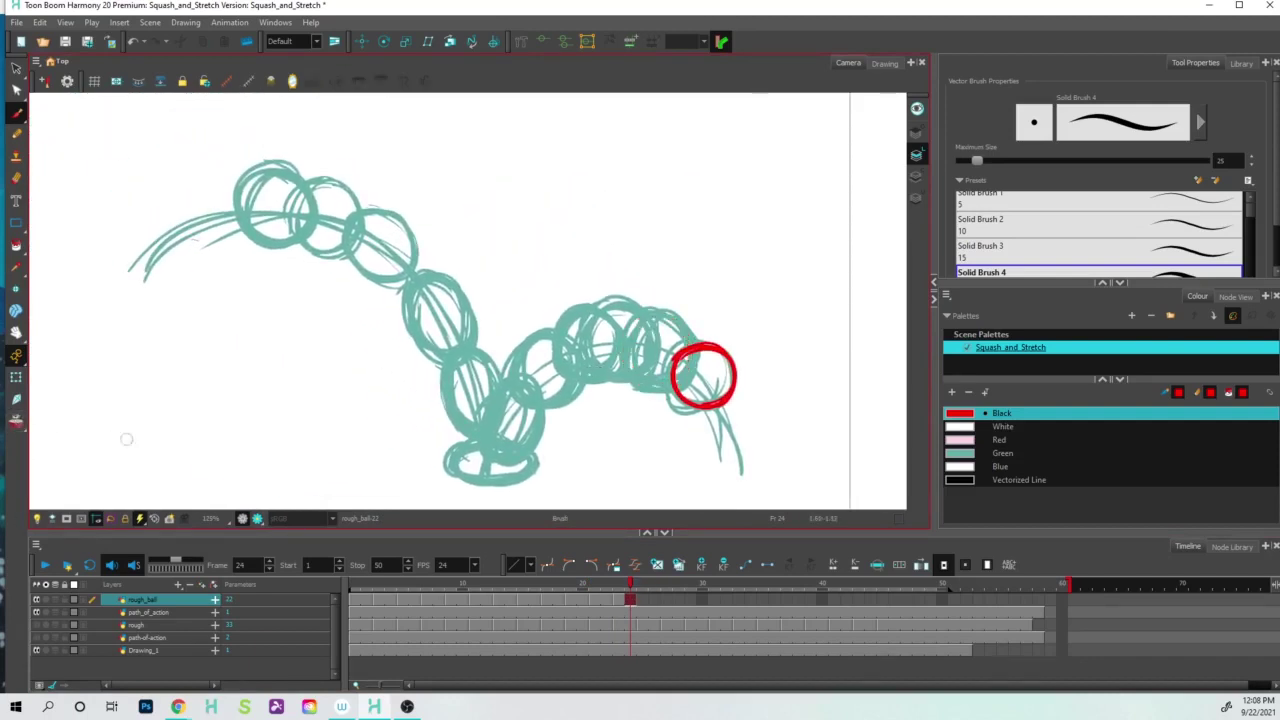
left_click(353, 600)
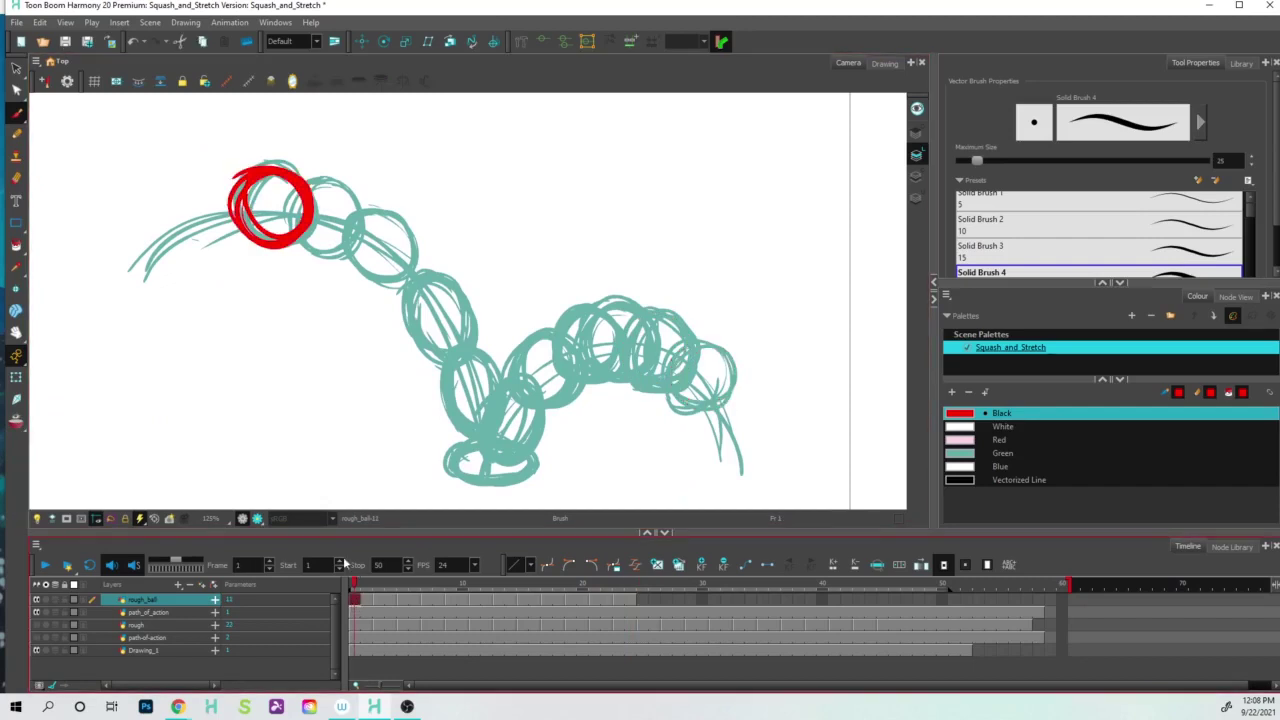
left_click_drag(353, 588, 517, 597)
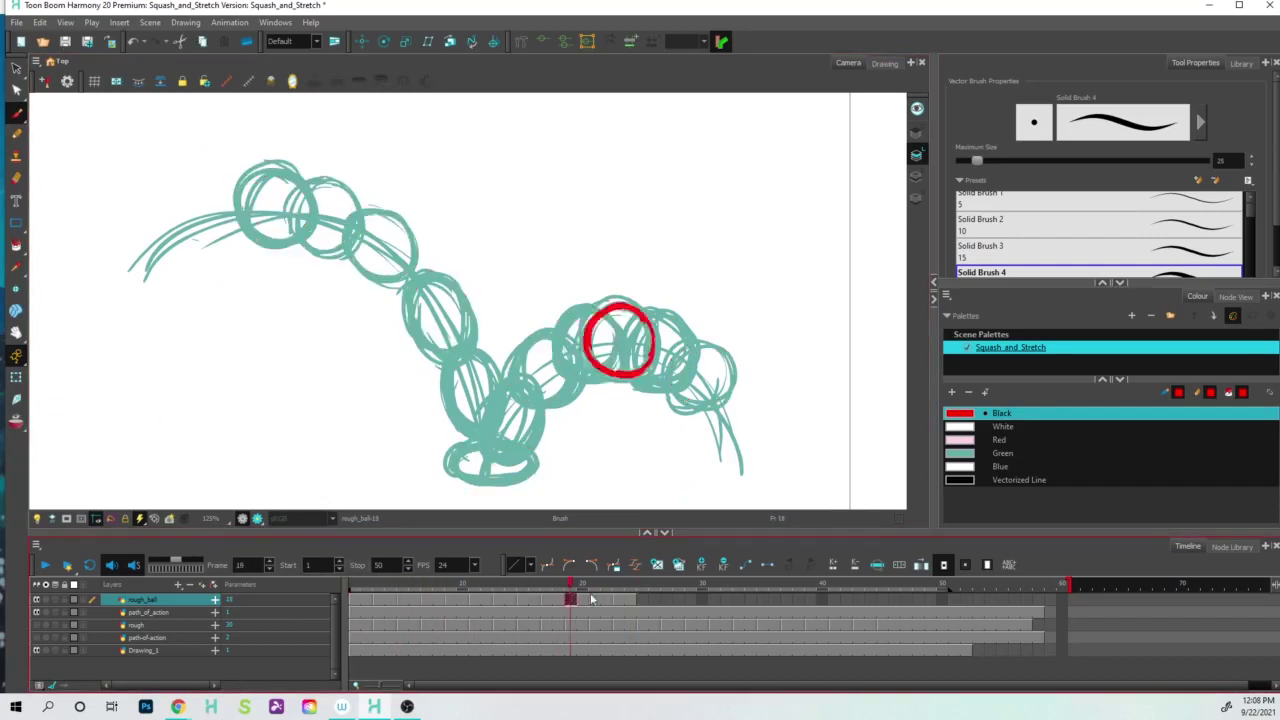
left_click_drag(591, 599, 285, 530)
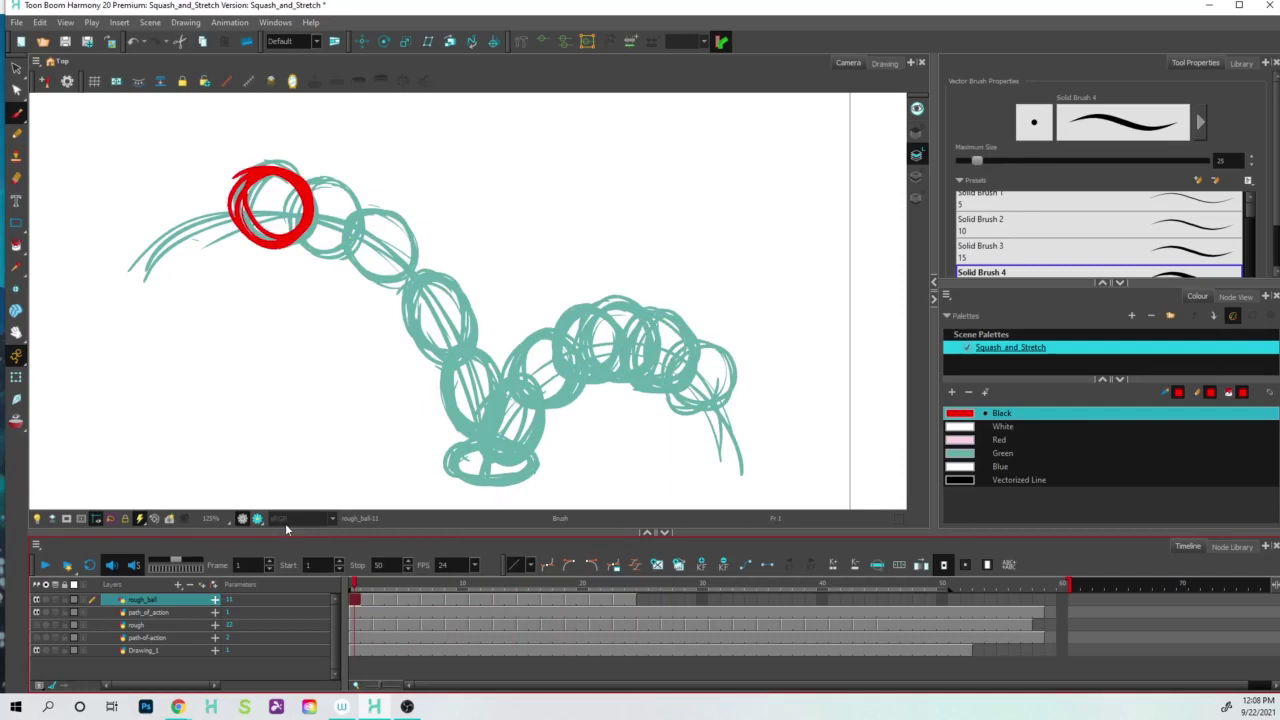
Hide the path_of_action layer, scrub the ball drawings on their own, and bring the whole camera frame into view.
left_click(36, 613)
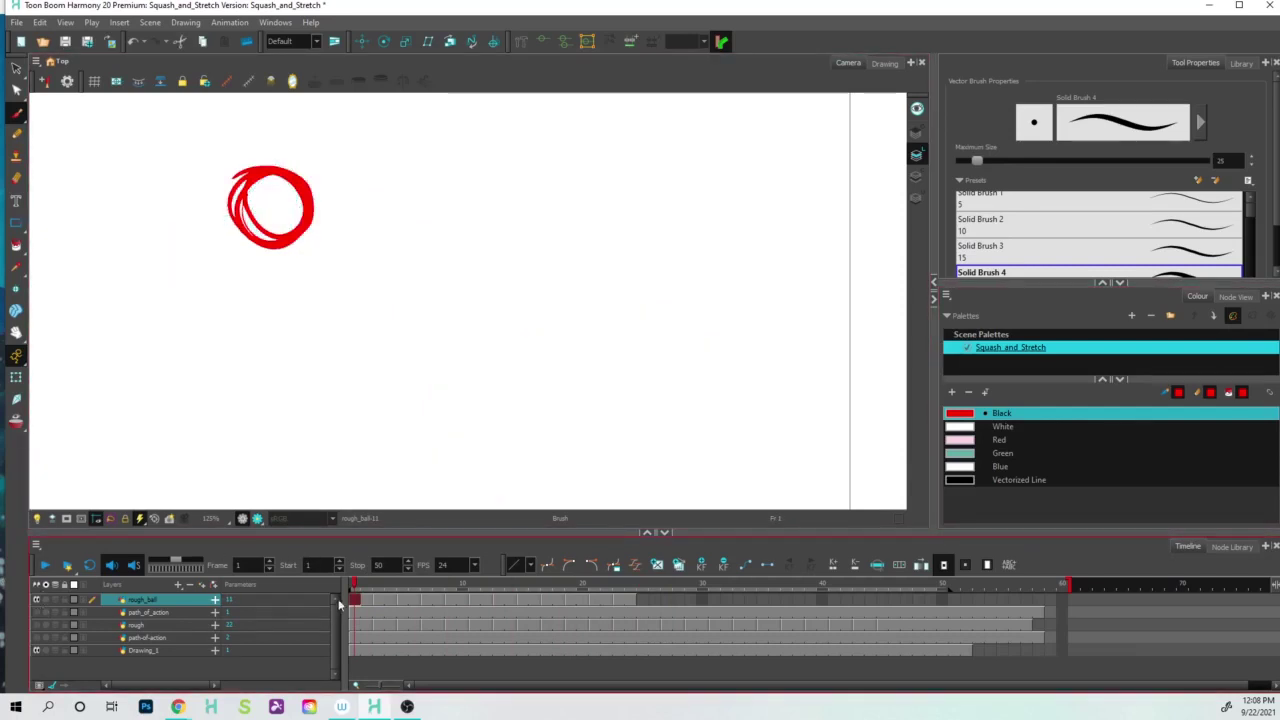
mouse_move(355, 583)
left_mouse_down()
mouse_move(631, 585)
mouse_move(330, 596)
mouse_move(574, 585)
mouse_move(374, 585)
mouse_move(617, 594)
mouse_move(358, 592)
mouse_move(623, 594)
mouse_move(350, 597)
mouse_move(631, 594)
mouse_move(418, 610)
mouse_move(366, 598)
mouse_move(622, 596)
mouse_move(353, 598)
left_mouse_up()
scroll(543, 386, "down", 5)
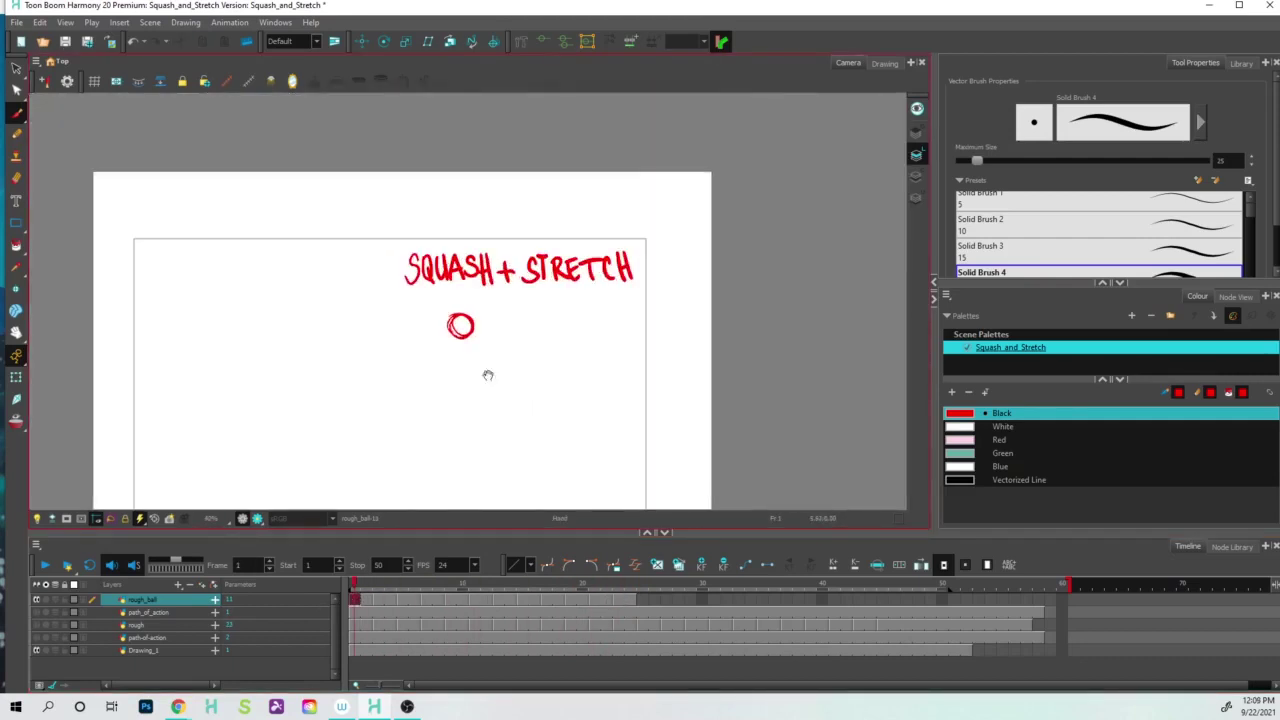
left_click_drag(488, 375, 559, 302)
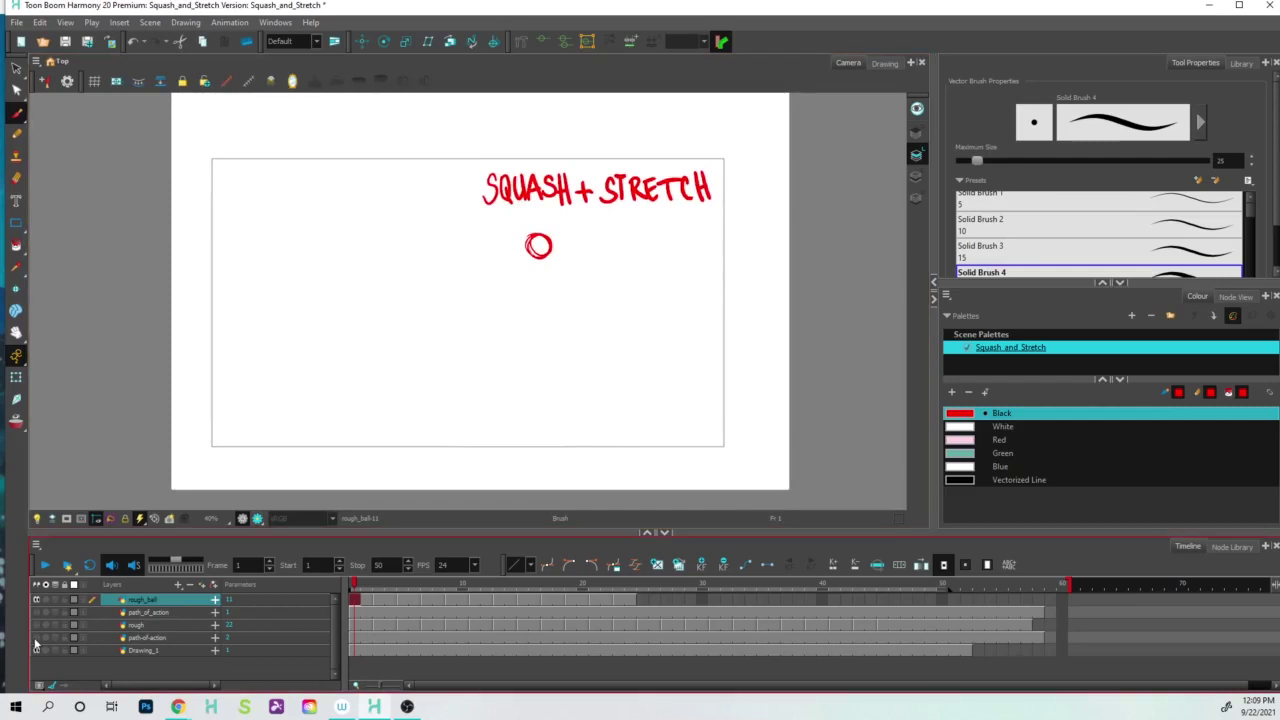
Toggle the path_of_action layer's visibility to compare the red ball with its guide sketch.
left_click(35, 613)
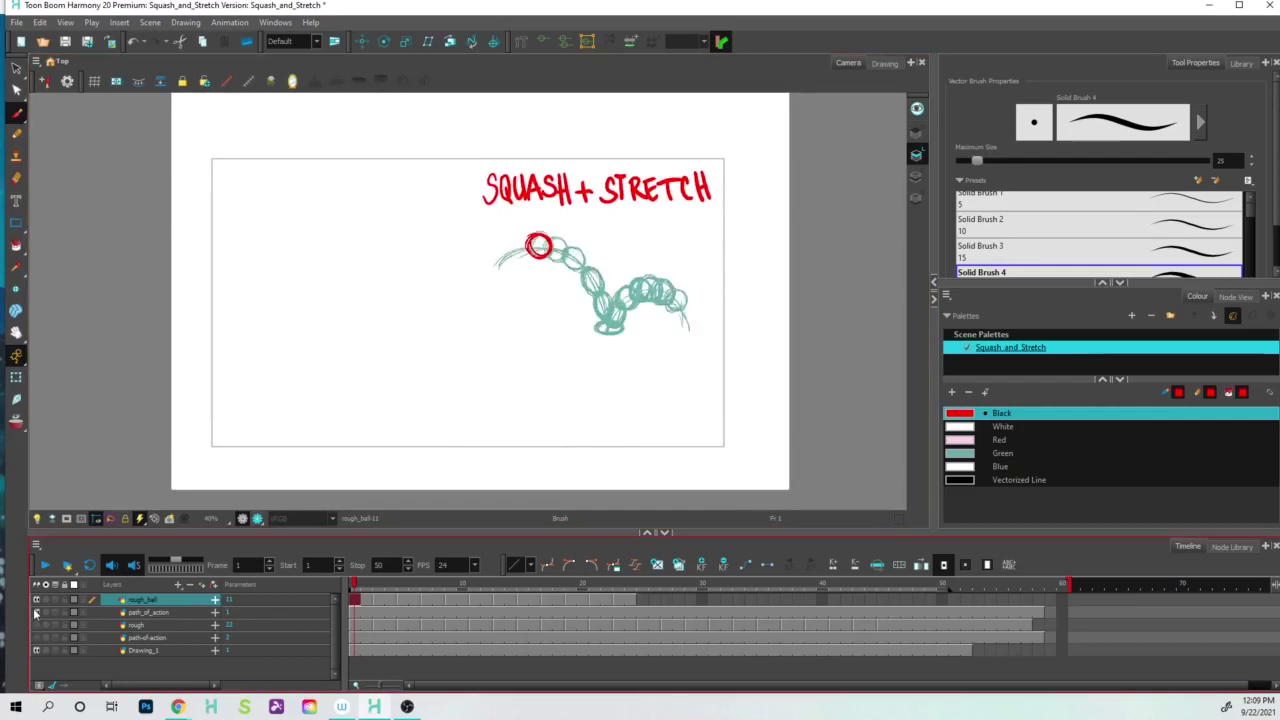
left_click(35, 613)
left_click(35, 613)
left_click(35, 613)
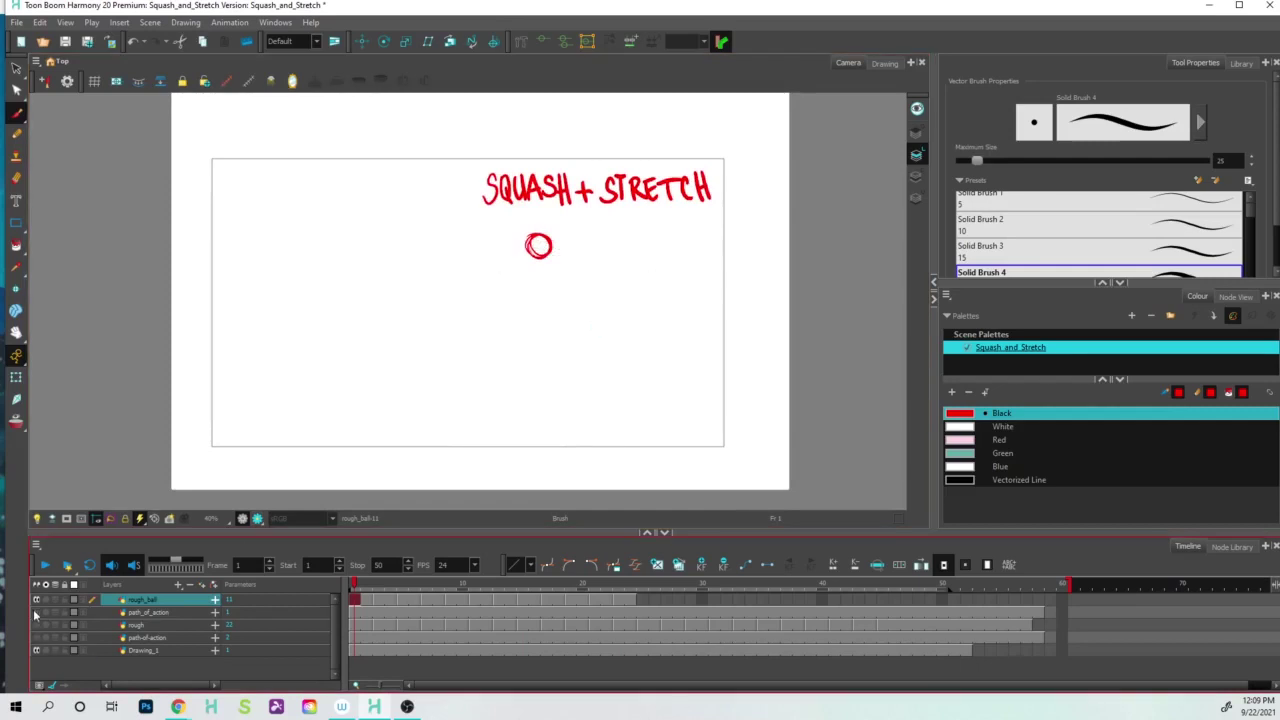
Show the path-of-action, path_of_action and rough layers together with the rough ball.
left_click(37, 639)
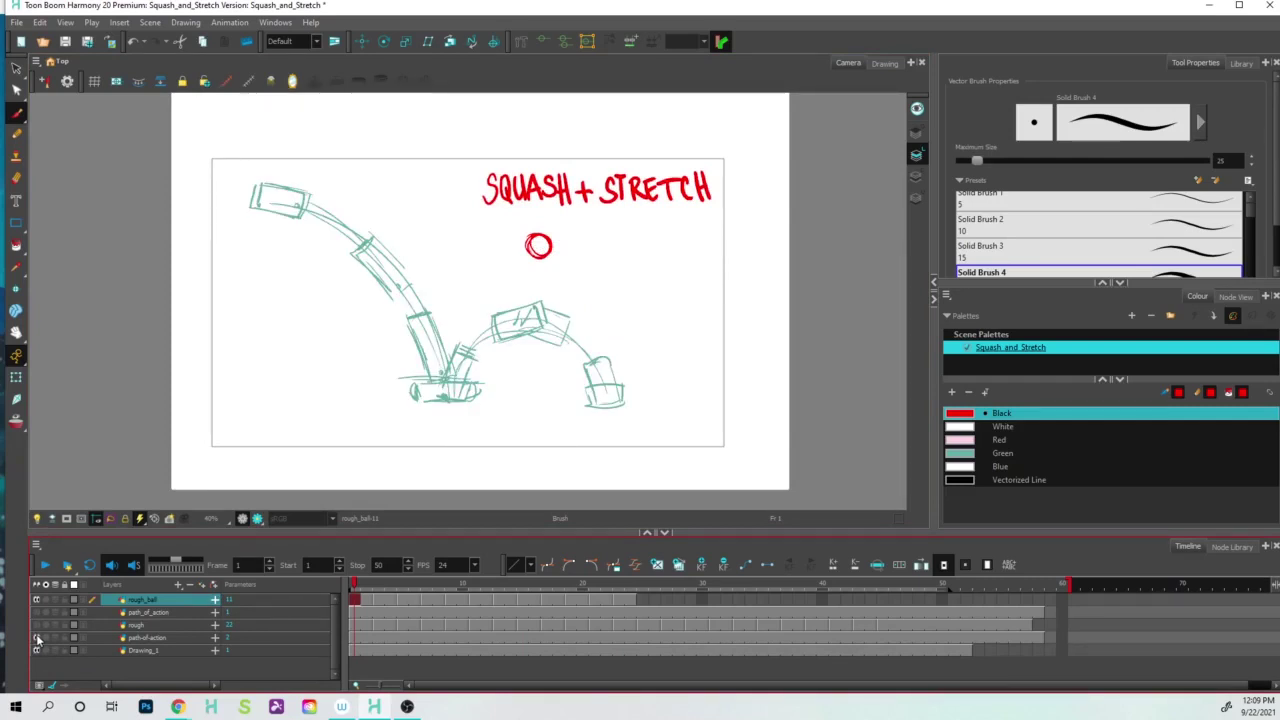
left_click(36, 613)
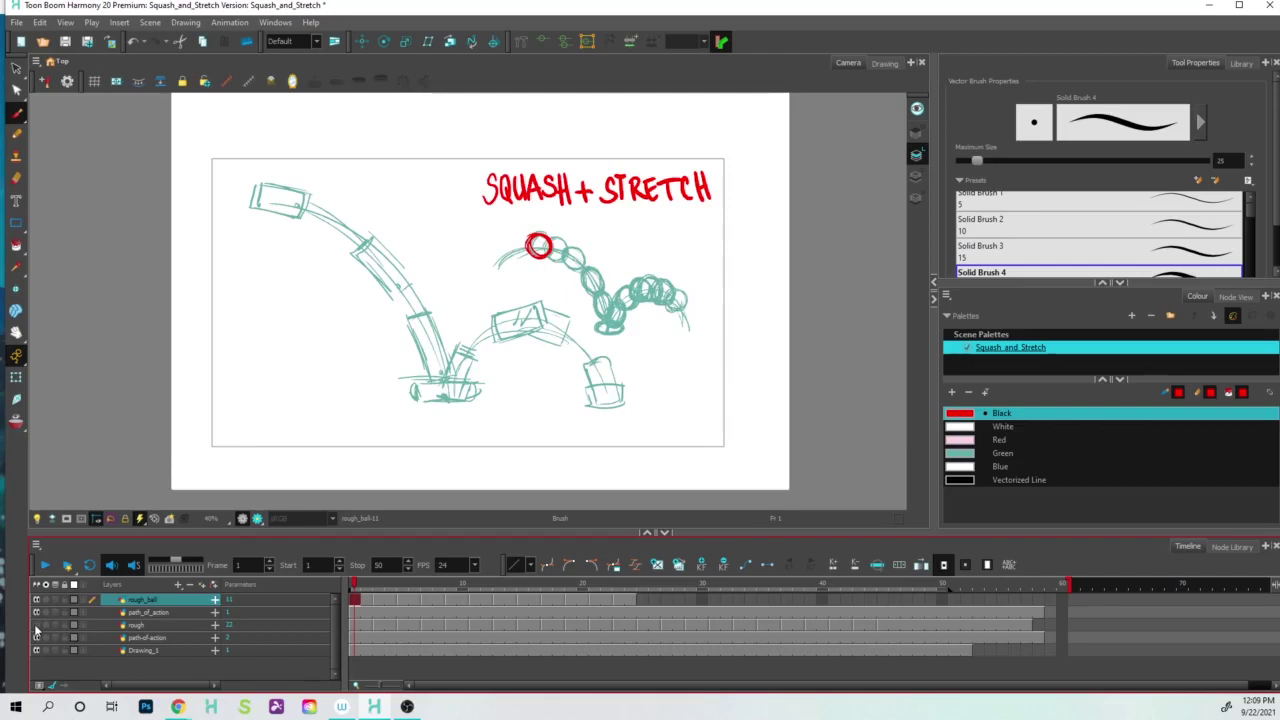
left_click(36, 626)
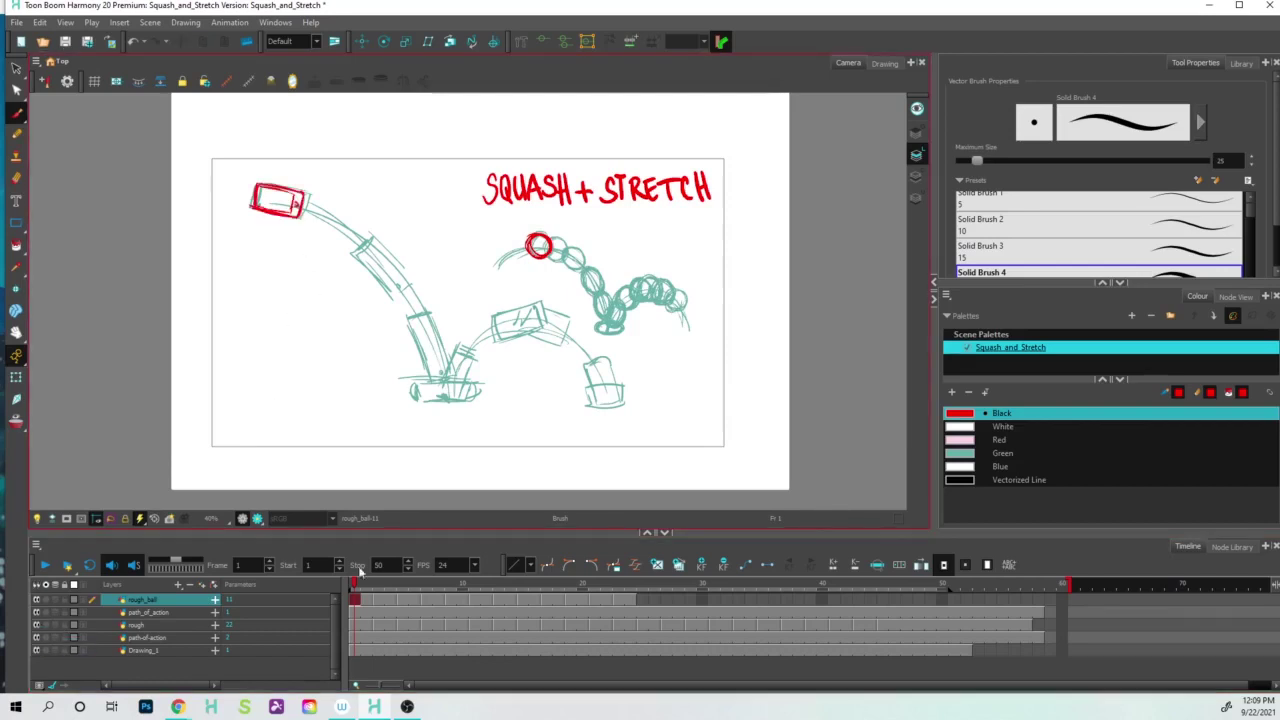
Step through the rough layer's drawings along the large falling arc from frame 1 to frame 12.
left_click(356, 624)
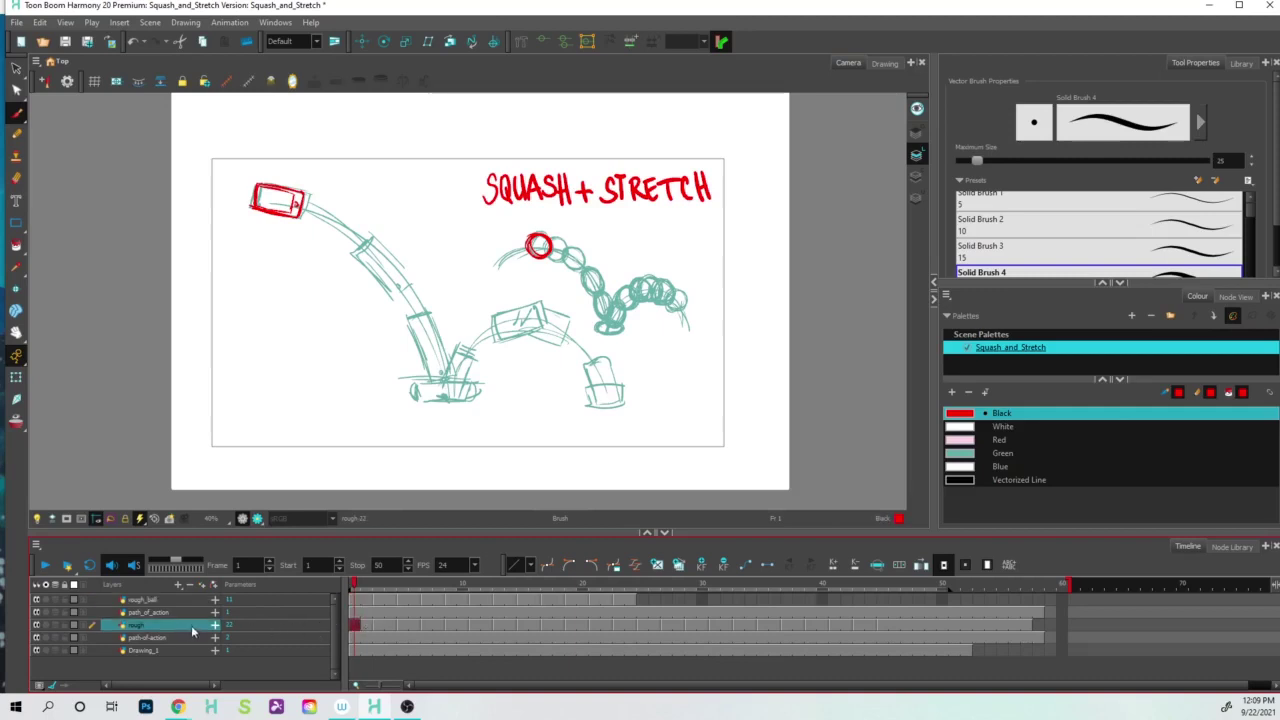
left_click(380, 624)
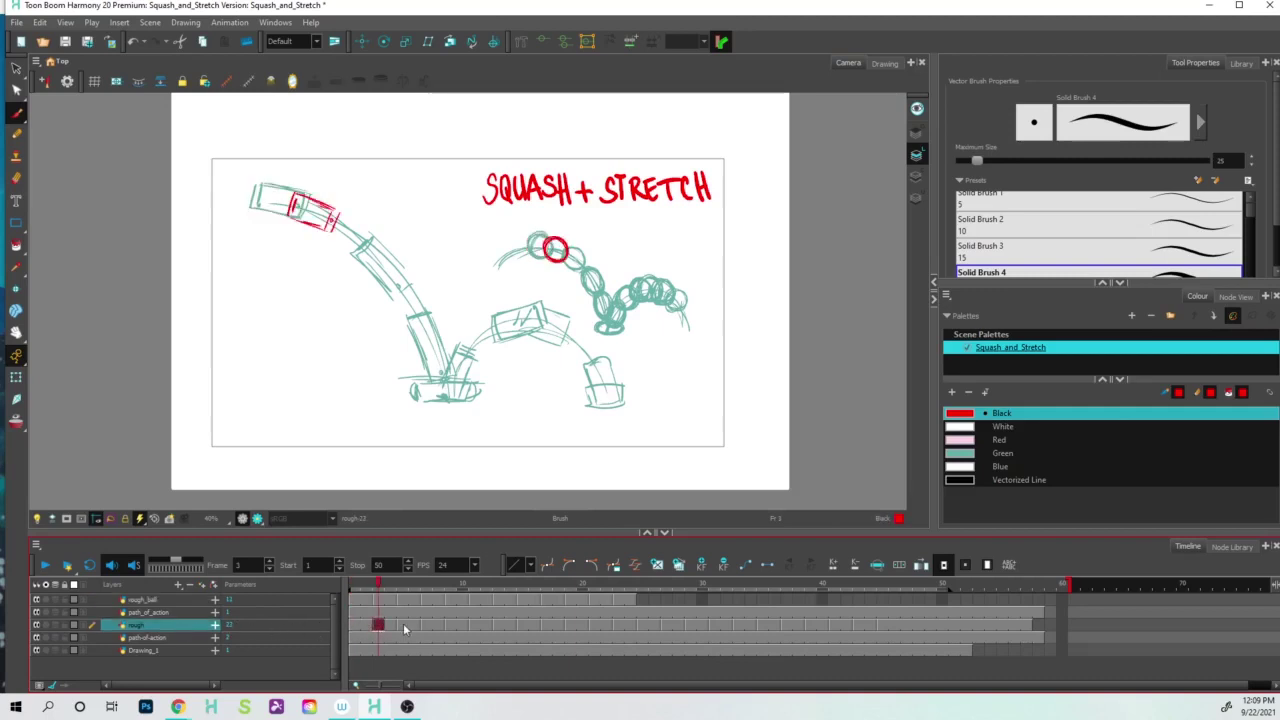
left_click(403, 626)
left_click(428, 626)
left_click(451, 626)
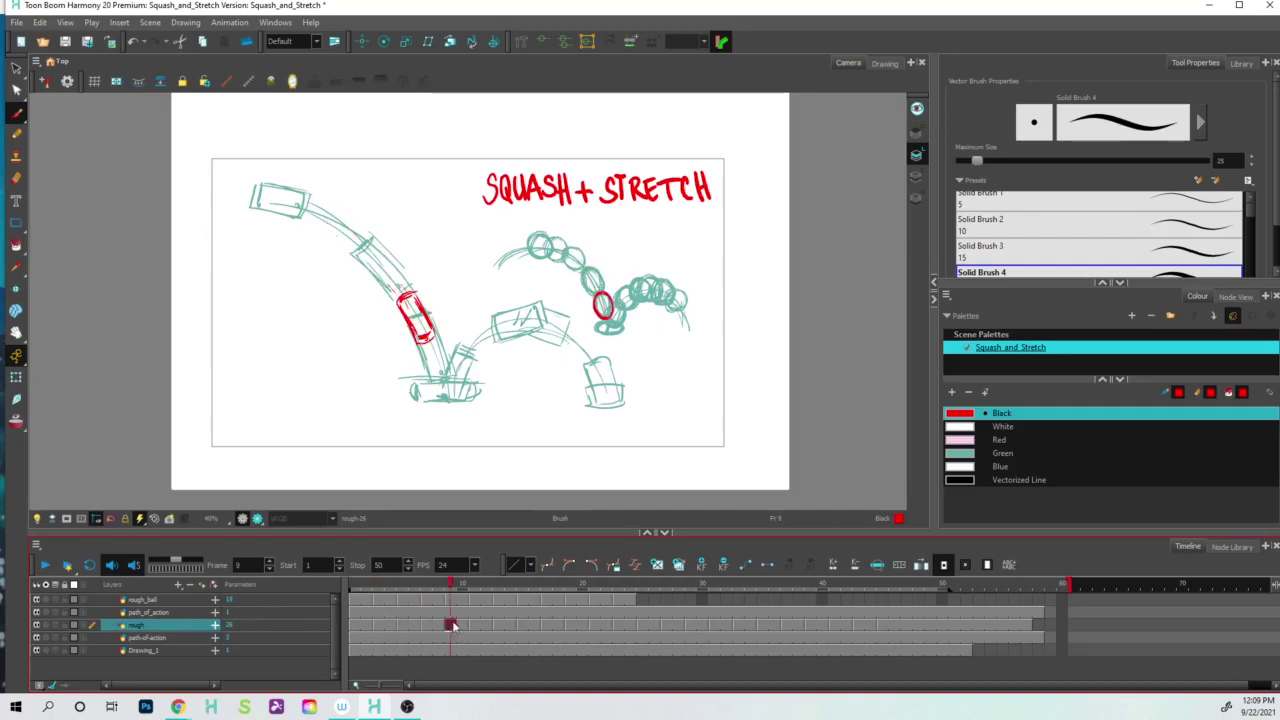
left_click(483, 626)
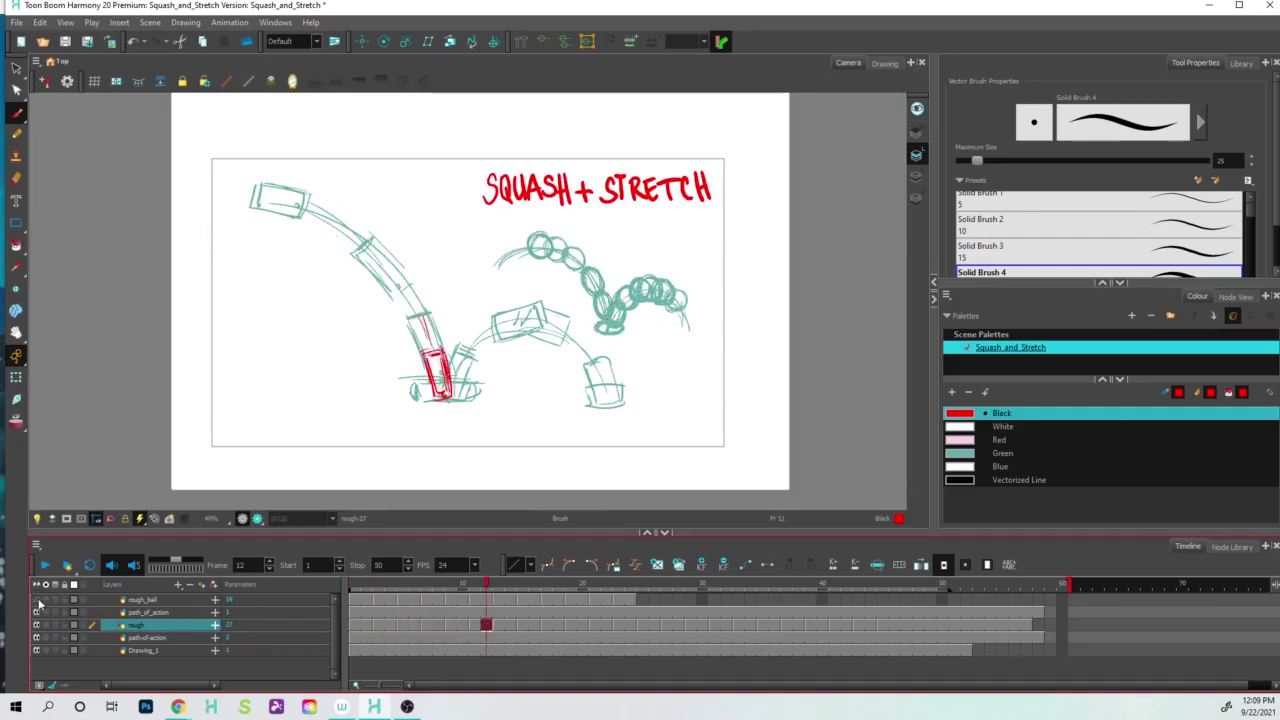
Hide the rough_ball, path_of_action and path-of-action layers and scrub the rough layer back to frame 1.
left_click(37, 612)
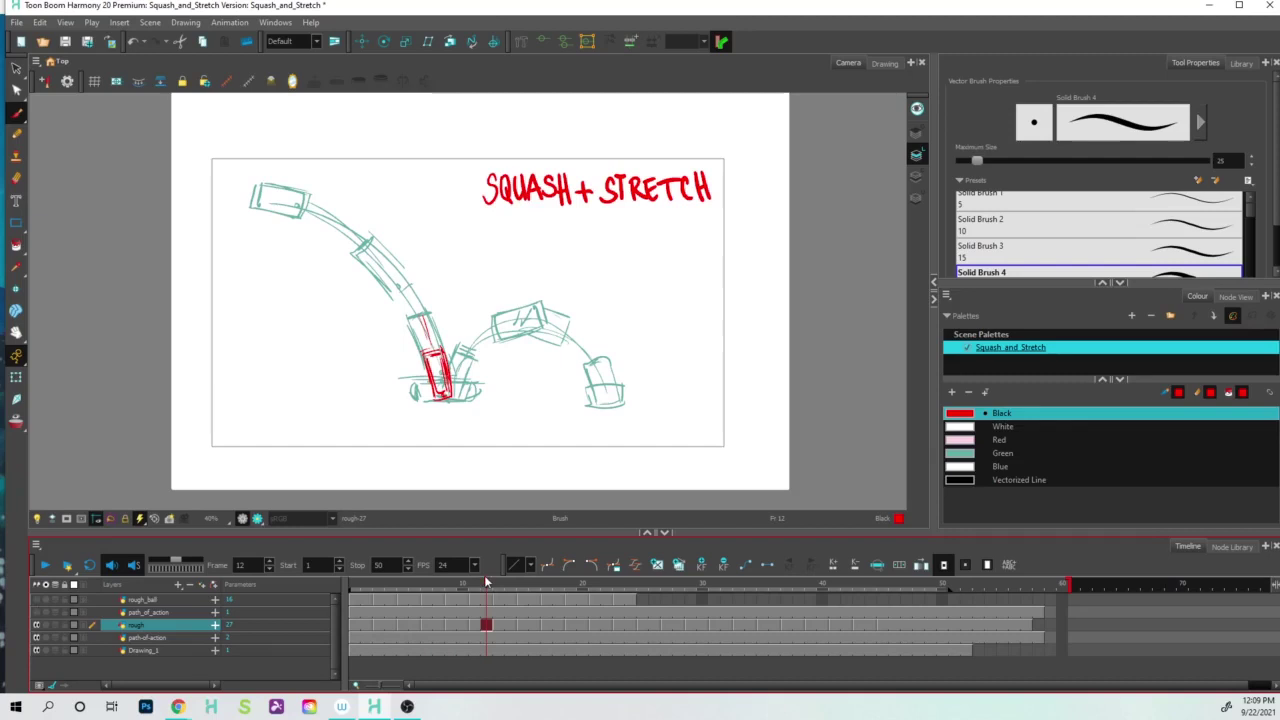
mouse_move(484, 580)
left_mouse_down()
mouse_move(574, 583)
mouse_move(697, 625)
mouse_move(352, 625)
mouse_move(425, 595)
mouse_move(697, 597)
mouse_move(350, 537)
mouse_move(471, 536)
mouse_move(784, 604)
mouse_move(303, 613)
left_mouse_up()
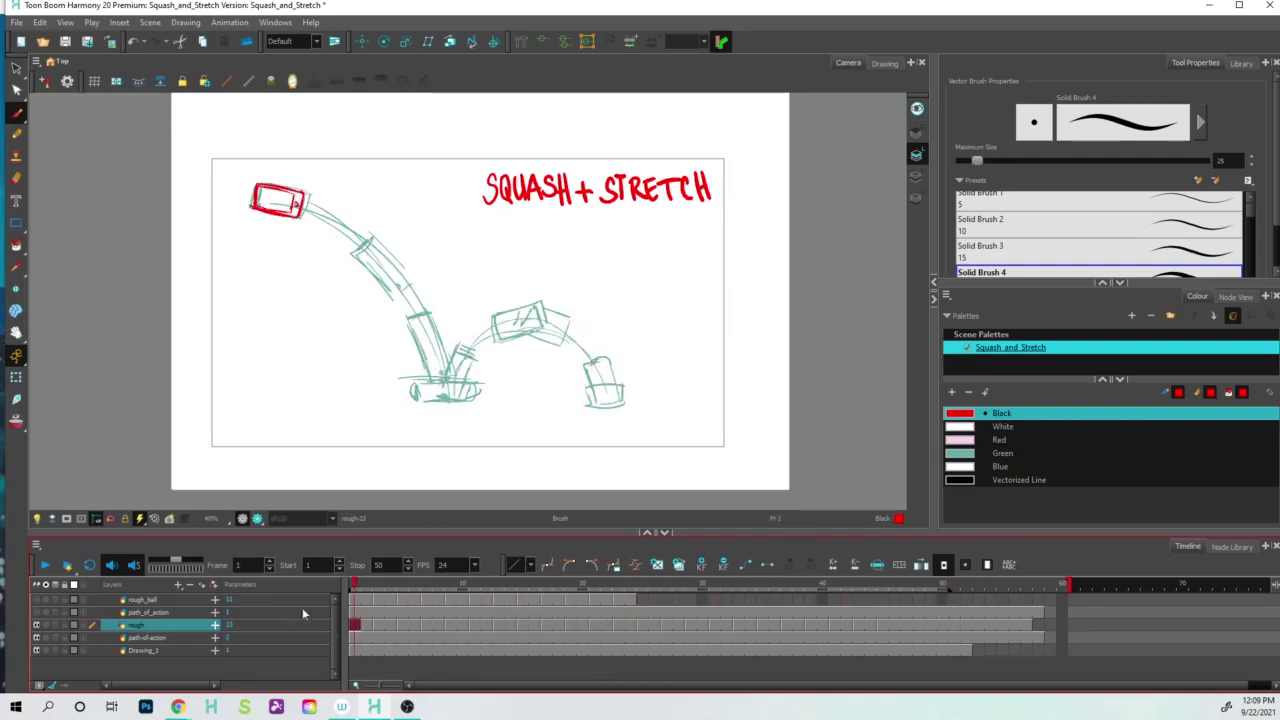
left_click(36, 638)
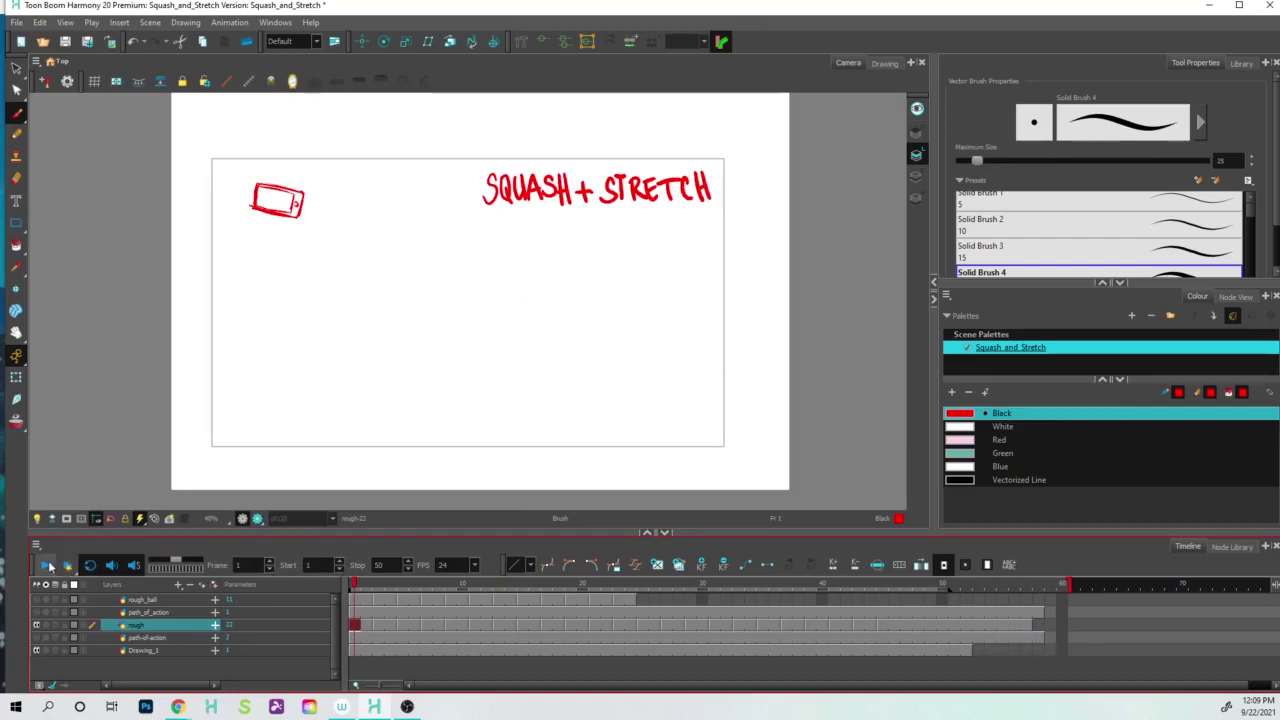
Play the rough animation with the area outside the camera frame masked, and show the rough_ball layer.
left_click(49, 567)
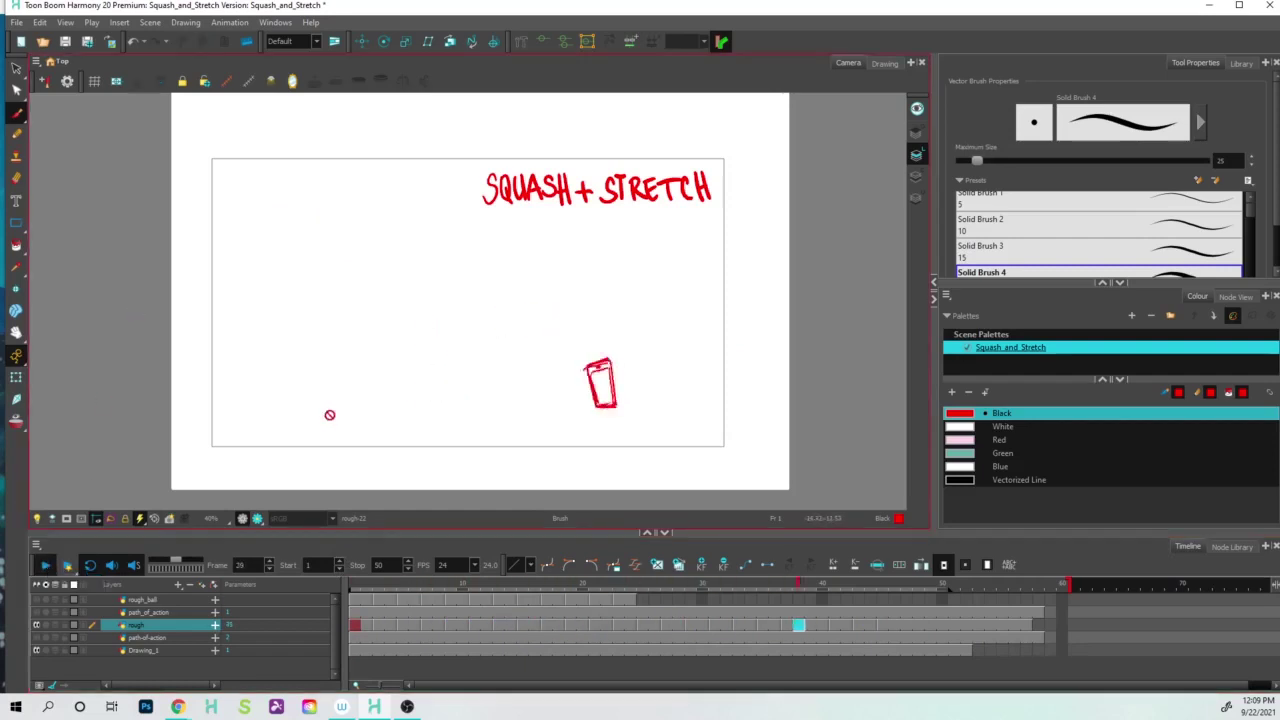
left_click(66, 518)
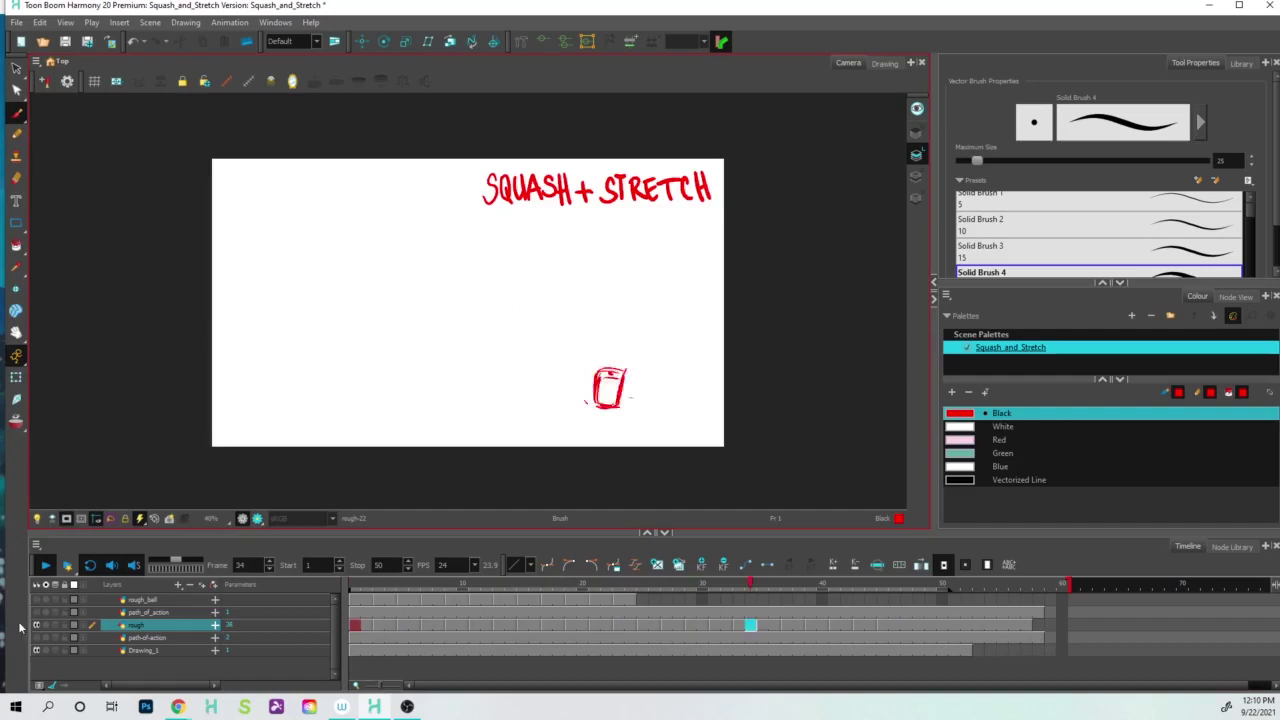
left_click(36, 600)
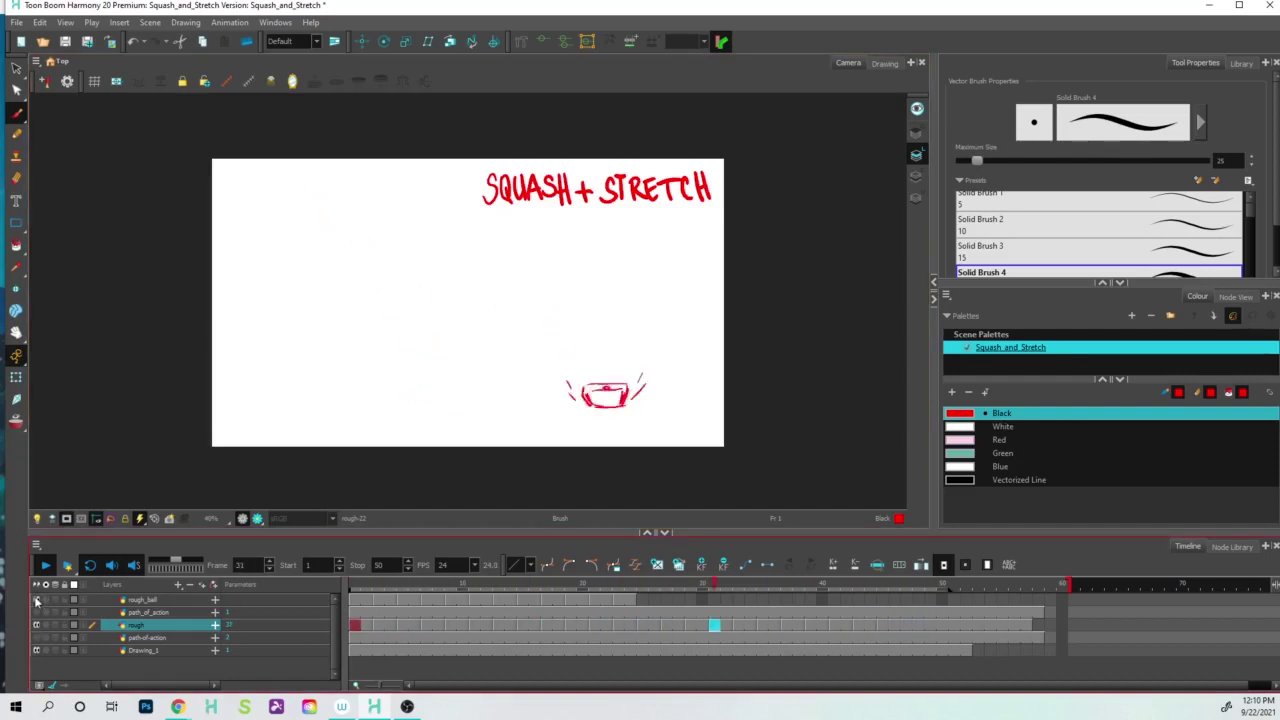